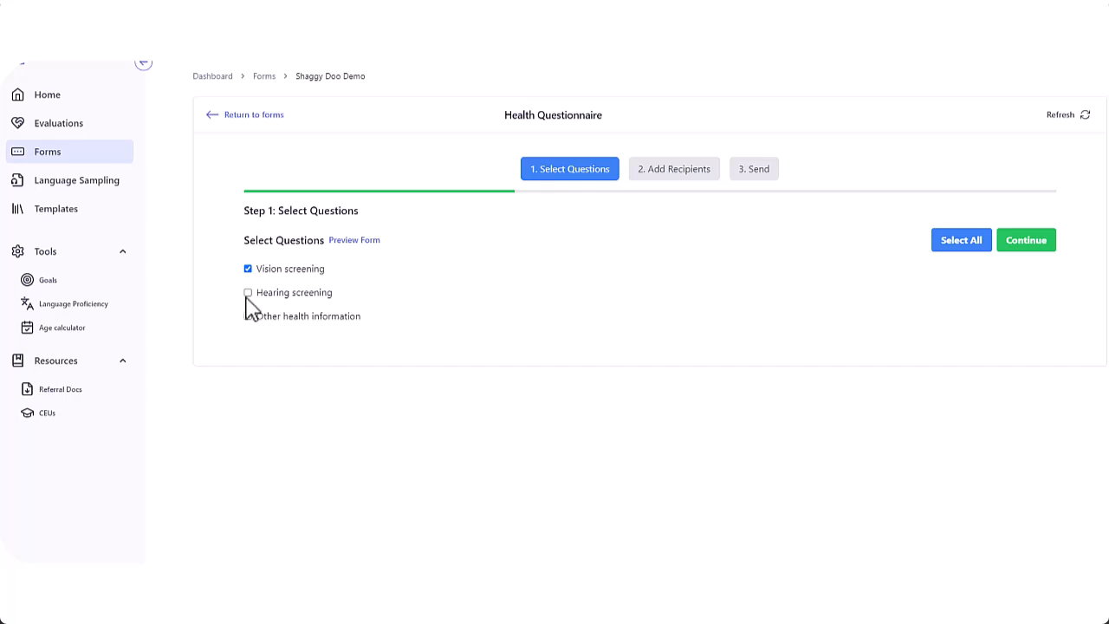
# Include the Hearing screening and Other health information questions alongside vision screening
pyautogui.click(248, 294)
pyautogui.click(249, 317)
pyautogui.click(1025, 241)
# Add the nurse as recipient with name, e-mail and title Ms., reaching the send summary
pyautogui.click(406, 256)
pyautogui.write('Nancy Nurse')
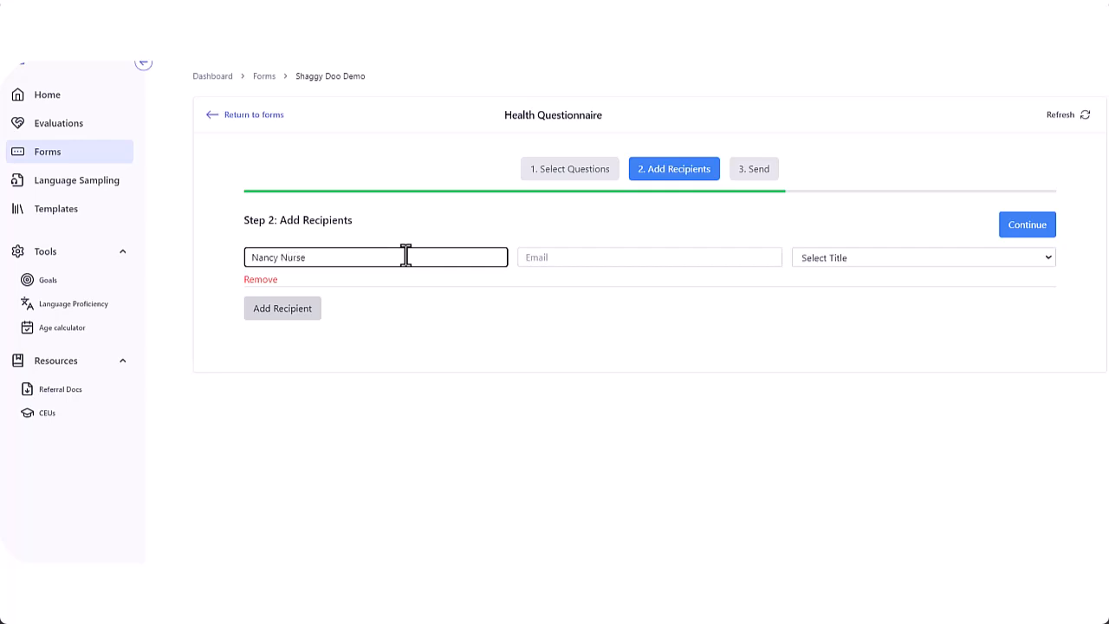
pyautogui.click(594, 257)
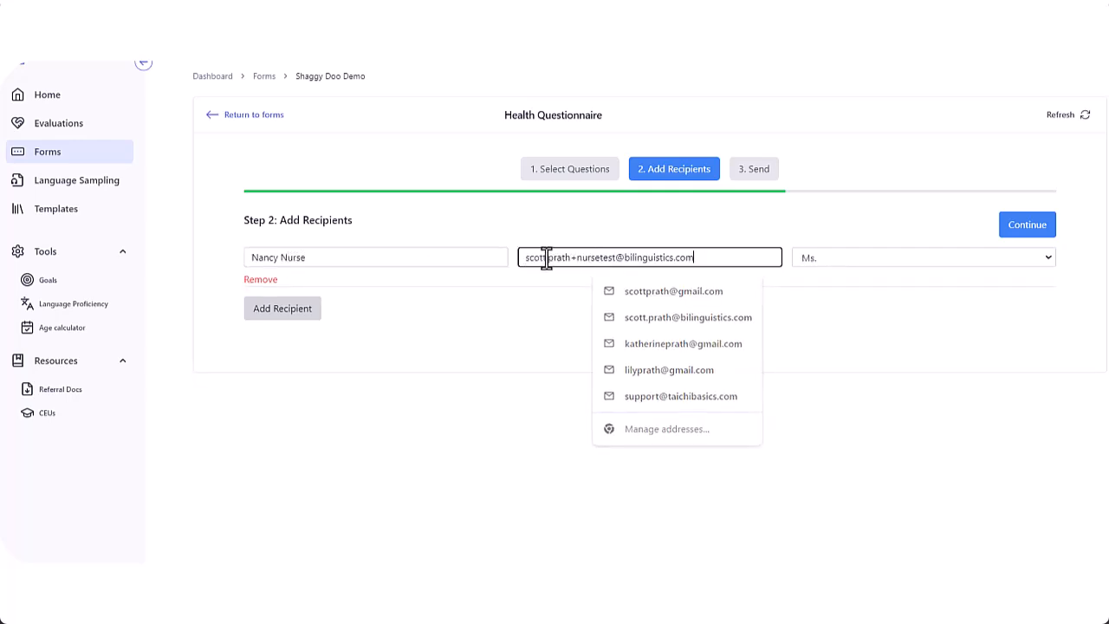
pyautogui.click(1029, 229)
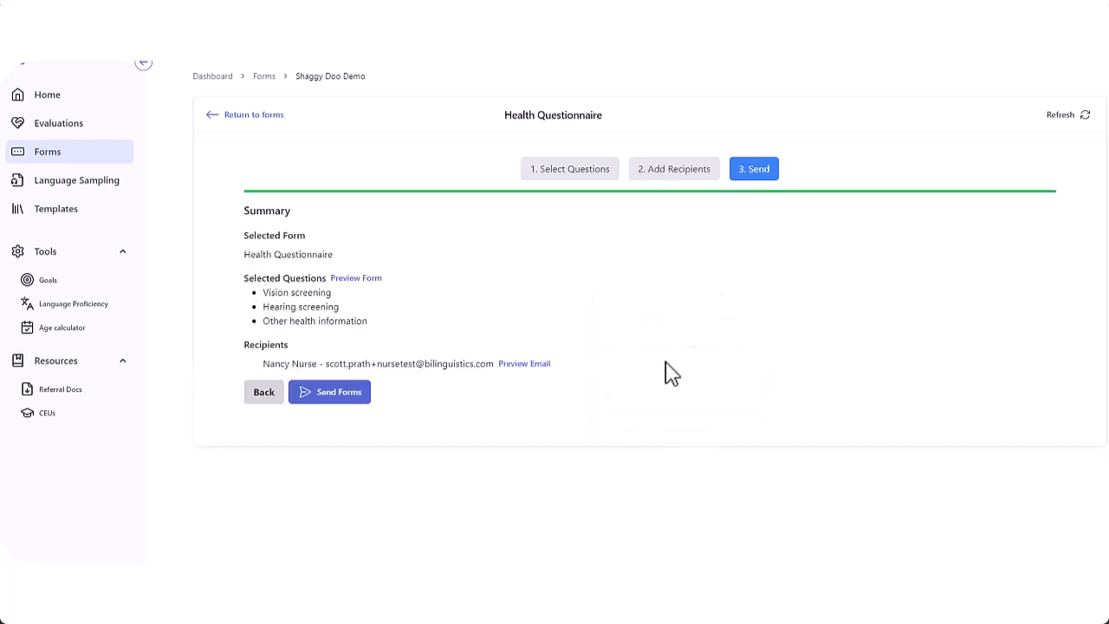
# Check the invitation e-mail preview, then send the Health Questionnaire to the nurse
pyautogui.click(535, 364)
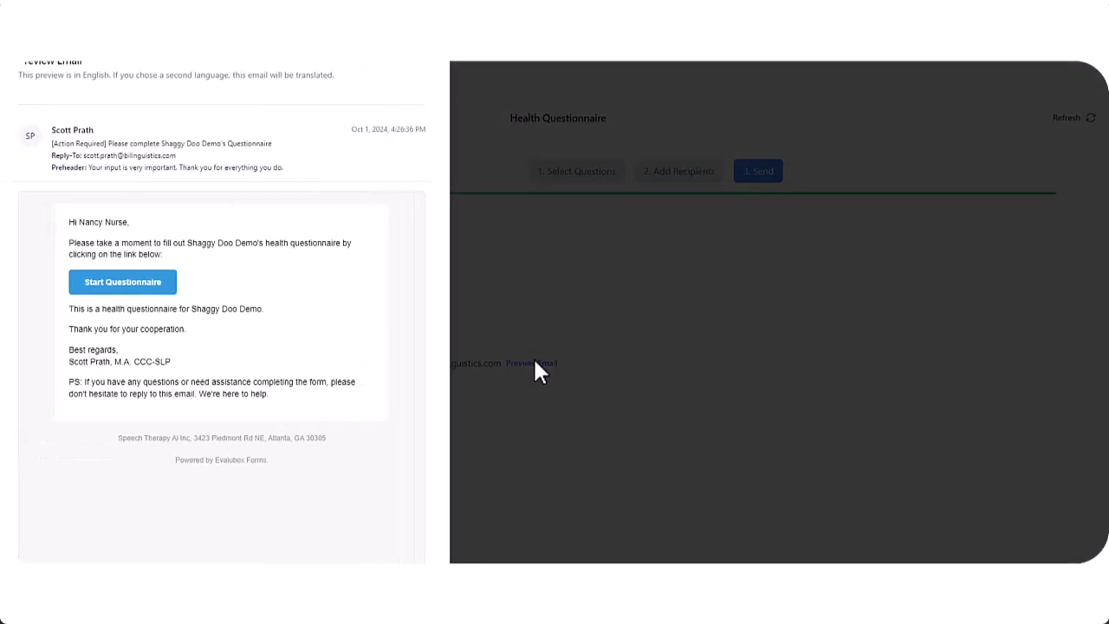
pyautogui.moveTo(188, 244); pyautogui.dragTo(228, 244)
pyautogui.click(483, 286)
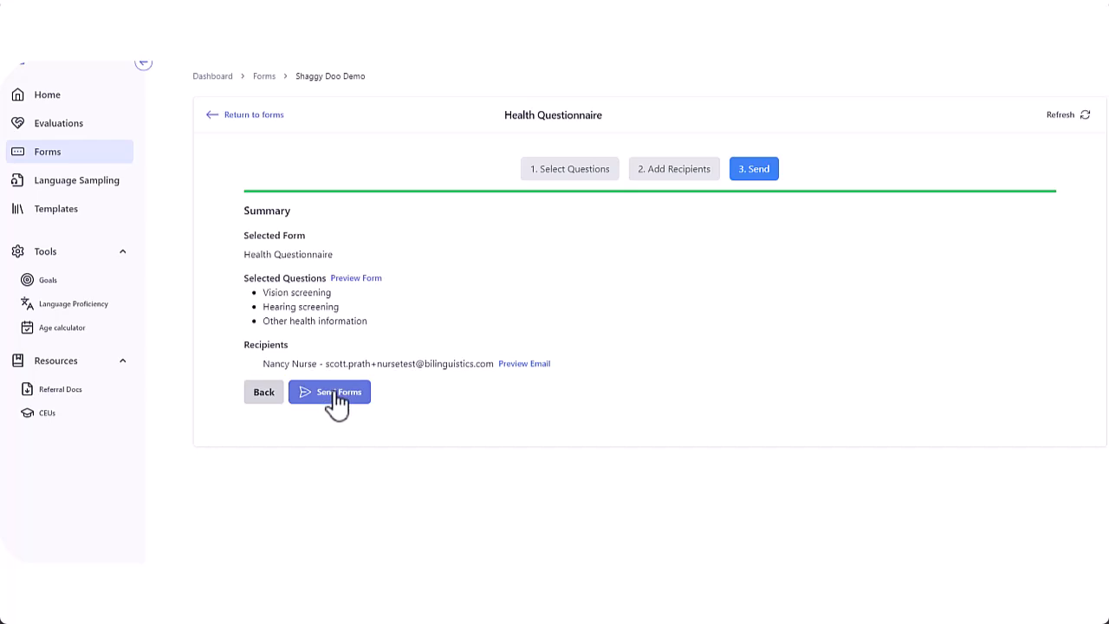
pyautogui.click(337, 395)
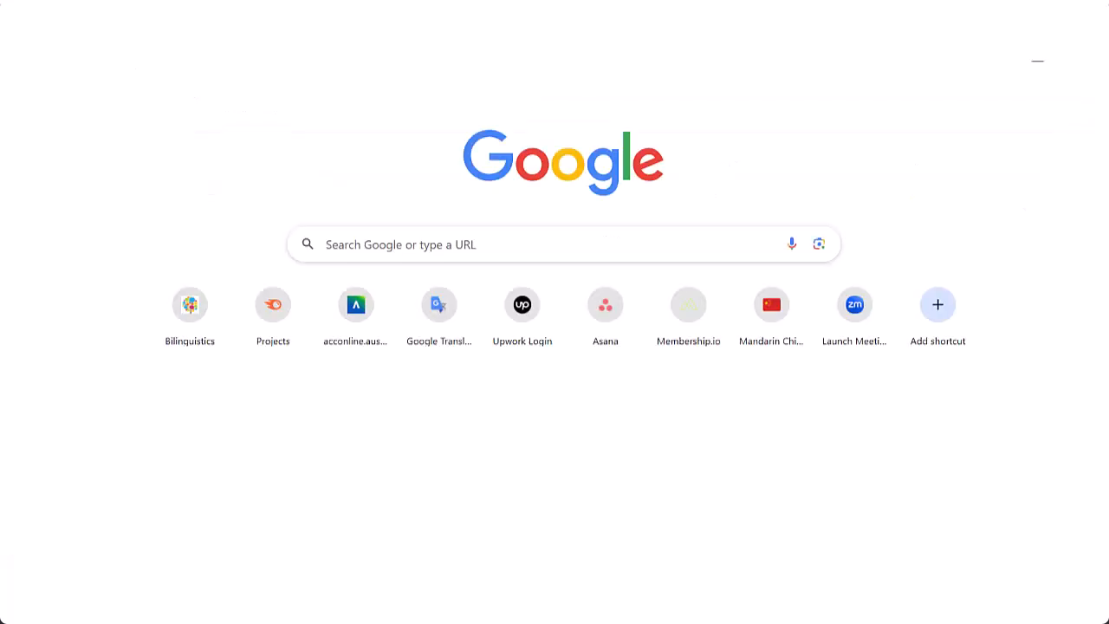
# Open the copied Health Questionnaire link in the browser's address bar
pyautogui.click(347, 45)
pyautogui.hotkey('ctrl', 'v')
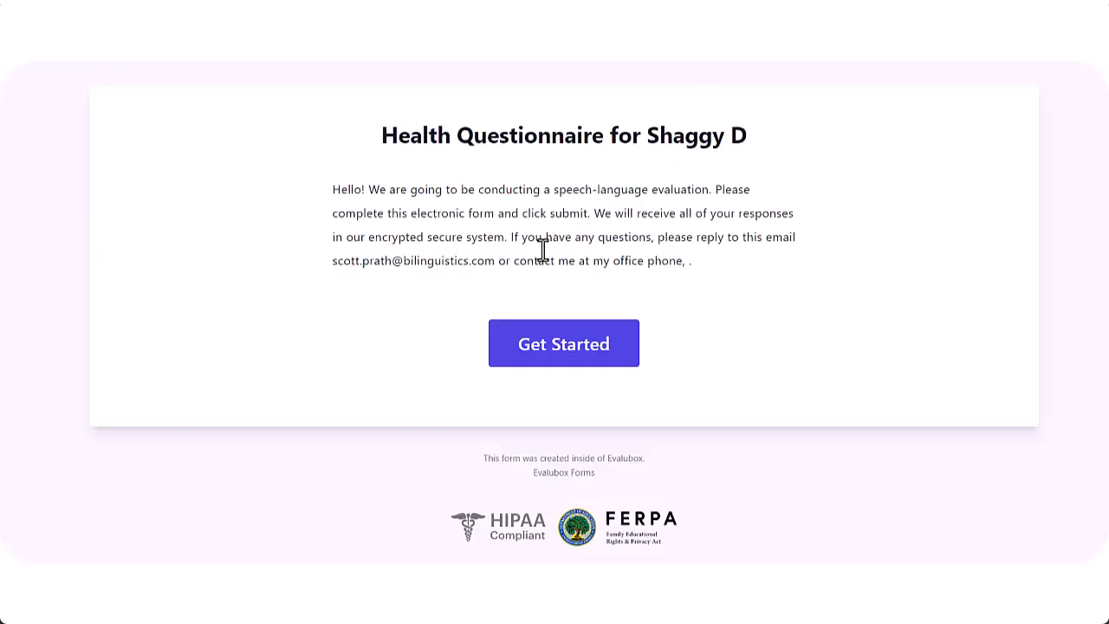
# Start the form and record vision screening on 09-30-2024, Sloan type, by the nurse screener
pyautogui.click(541, 359)
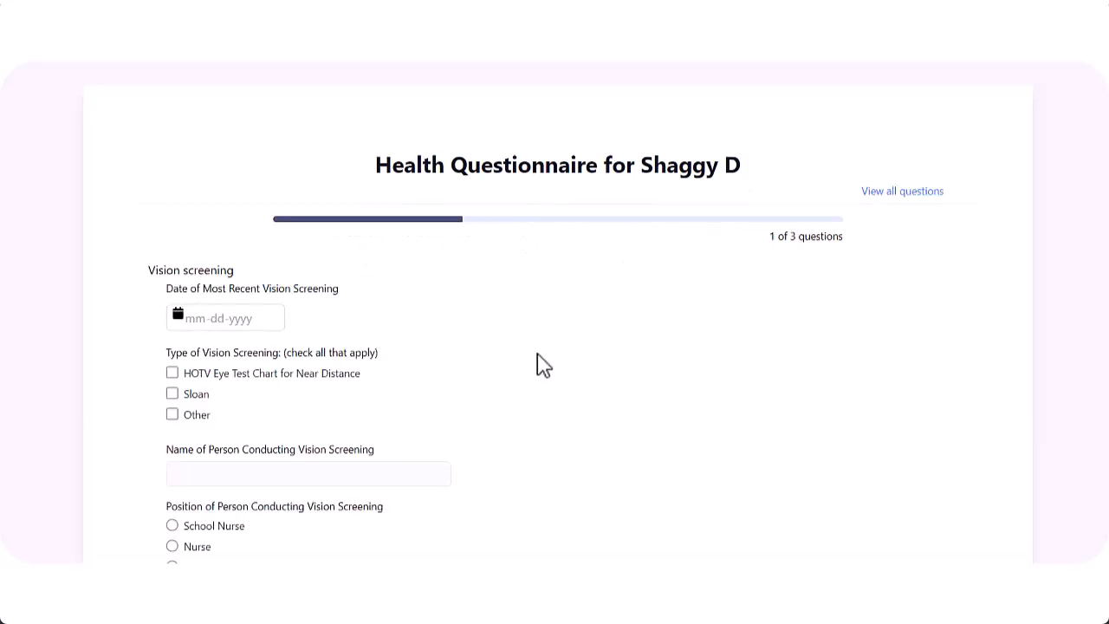
pyautogui.click(184, 317)
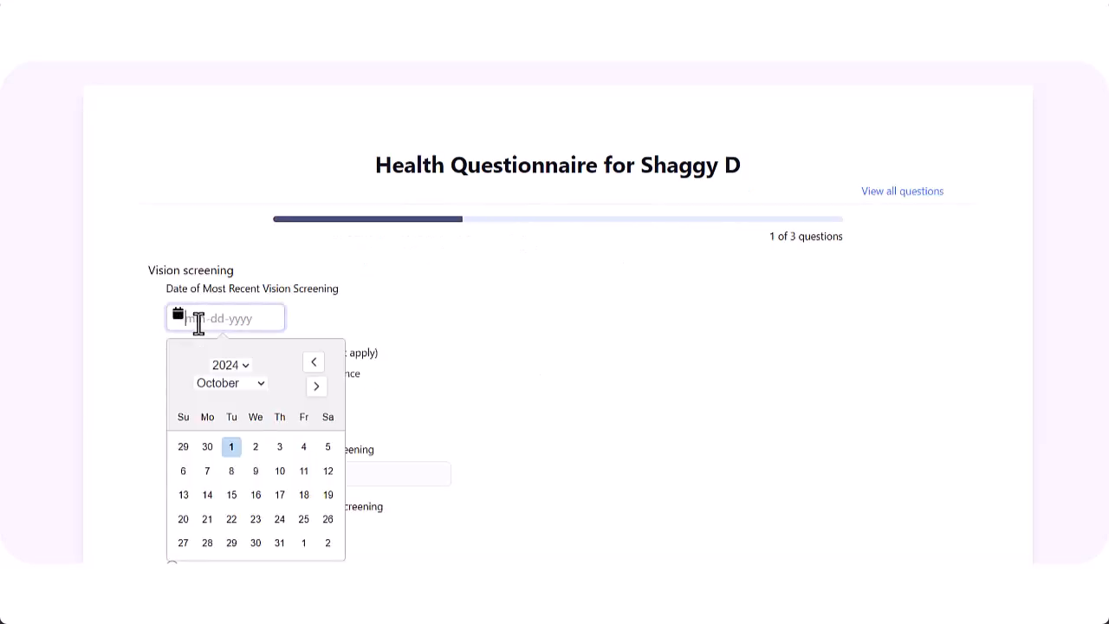
pyautogui.click(207, 445)
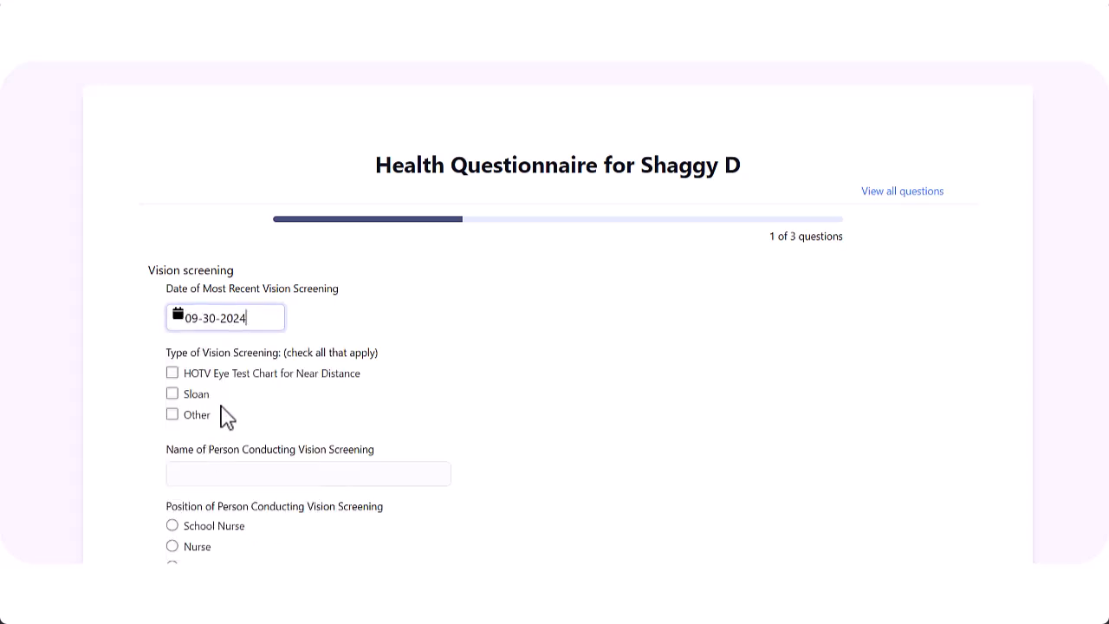
pyautogui.click(171, 394)
pyautogui.scroll(-2, 191, 364)
pyautogui.click(213, 327)
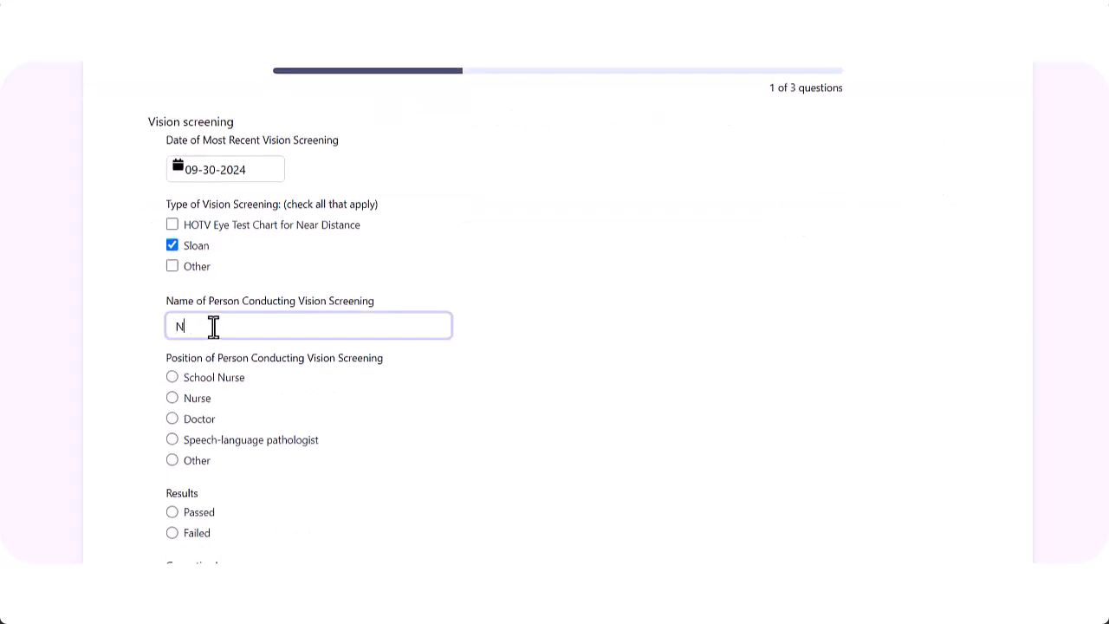
pyautogui.write('Nancy Nurse')
pyautogui.click(172, 398)
# Record the vision result as Passed without lenses, with No further assessment or follow-up
pyautogui.scroll(-3, 173, 314)
pyautogui.click(171, 290)
pyautogui.click(172, 383)
pyautogui.scroll(-2, 175, 385)
pyautogui.click(231, 312)
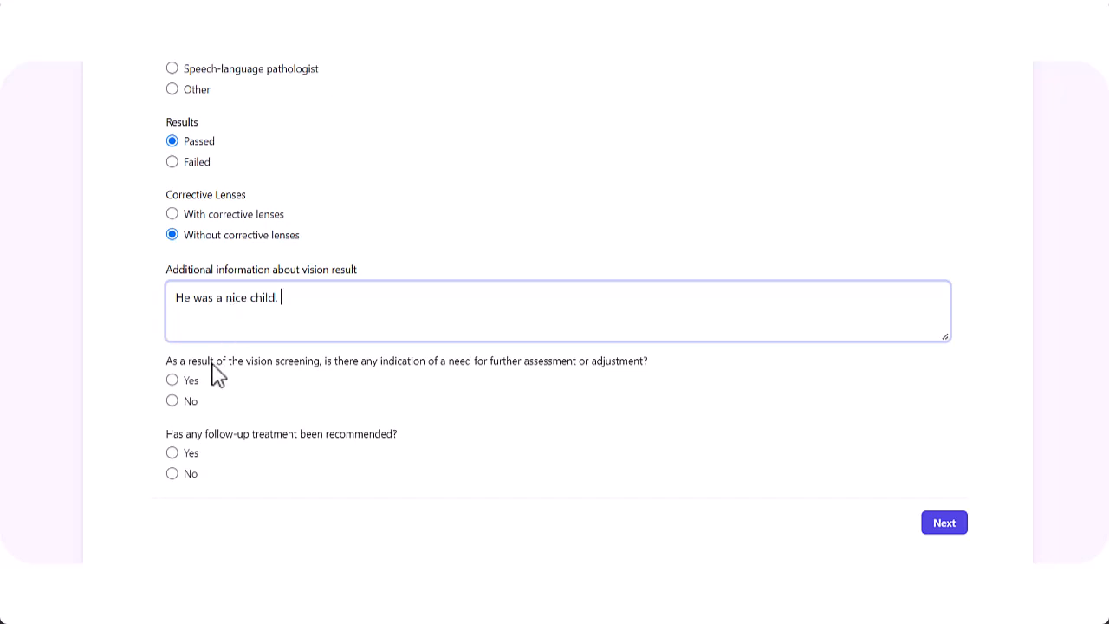
pyautogui.click(172, 400)
pyautogui.click(171, 473)
pyautogui.click(945, 523)
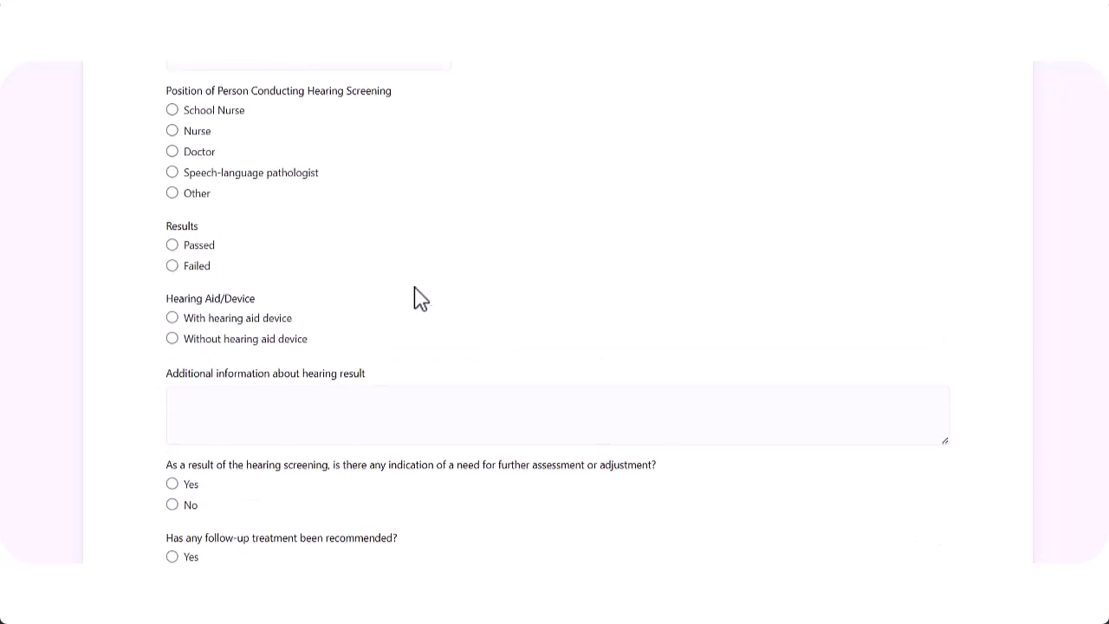
# Record hearing screening on 09-30-2024 with Sound Field and Audiometer, by the School Nurse
pyautogui.scroll(4, 317, 242)
pyautogui.click(185, 97)
pyautogui.click(206, 223)
pyautogui.scroll(3, 338, 230)
pyautogui.click(173, 414)
pyautogui.click(172, 435)
pyautogui.scroll(-3, 272, 413)
pyautogui.click(271, 354)
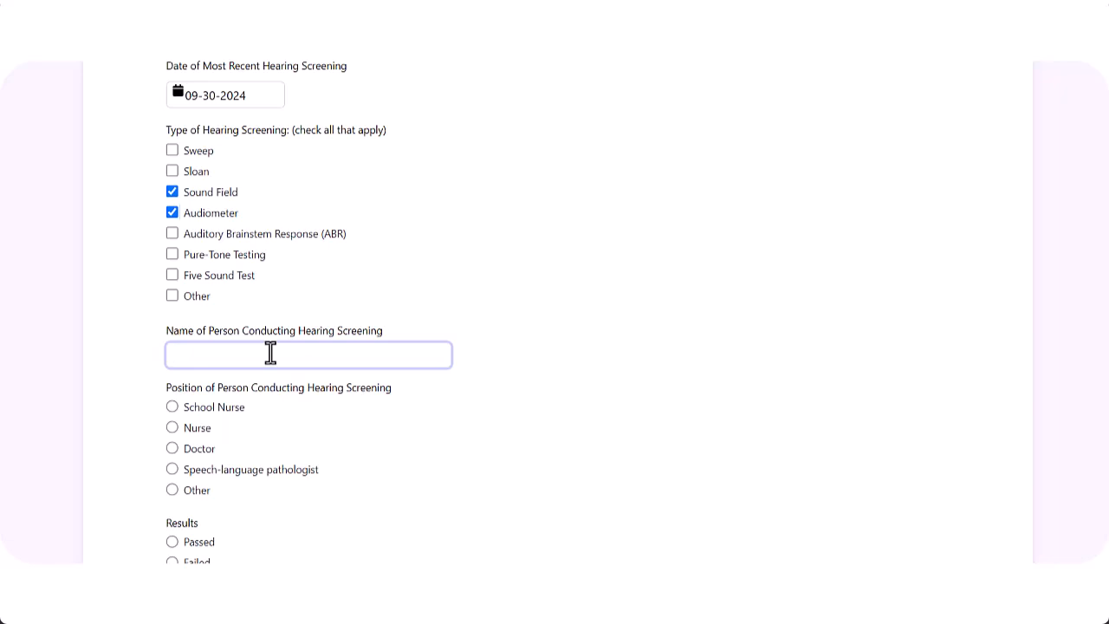
pyautogui.write('Nancy Nurse')
pyautogui.click(172, 406)
# Record the hearing result as Passed without a hearing aid, with No further assessment or follow-up
pyautogui.scroll(-3, 177, 382)
pyautogui.click(172, 319)
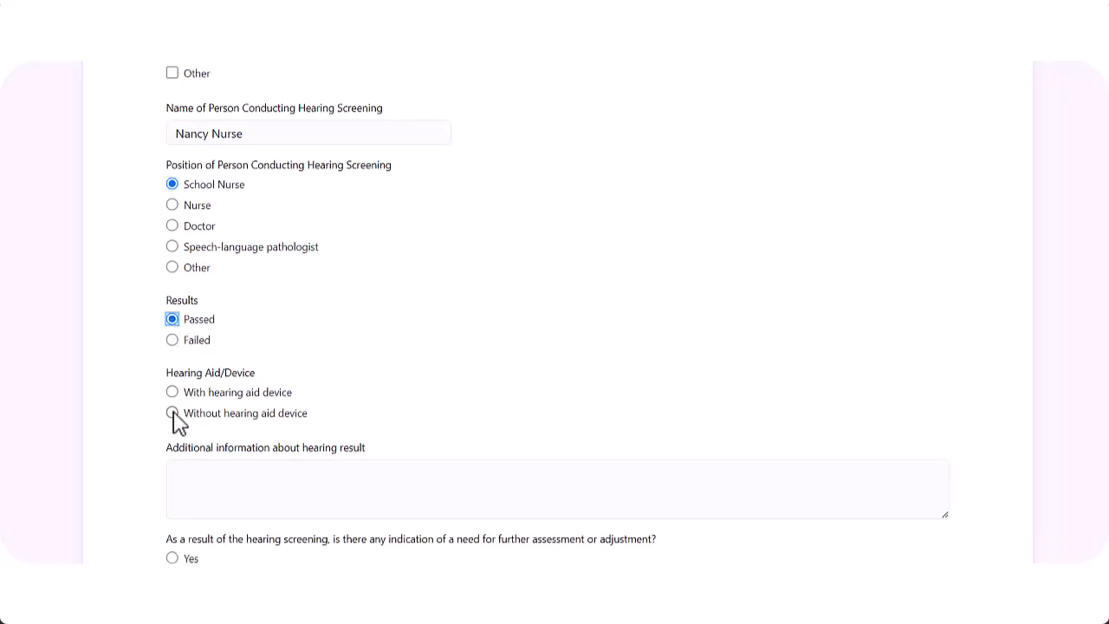
pyautogui.click(172, 413)
pyautogui.scroll(-3, 177, 422)
pyautogui.click(172, 356)
pyautogui.click(172, 428)
pyautogui.click(944, 480)
# Answer Yes noting asthma, No to referral, school medication and adaptive equipment, then submit
pyautogui.scroll(3, 598, 433)
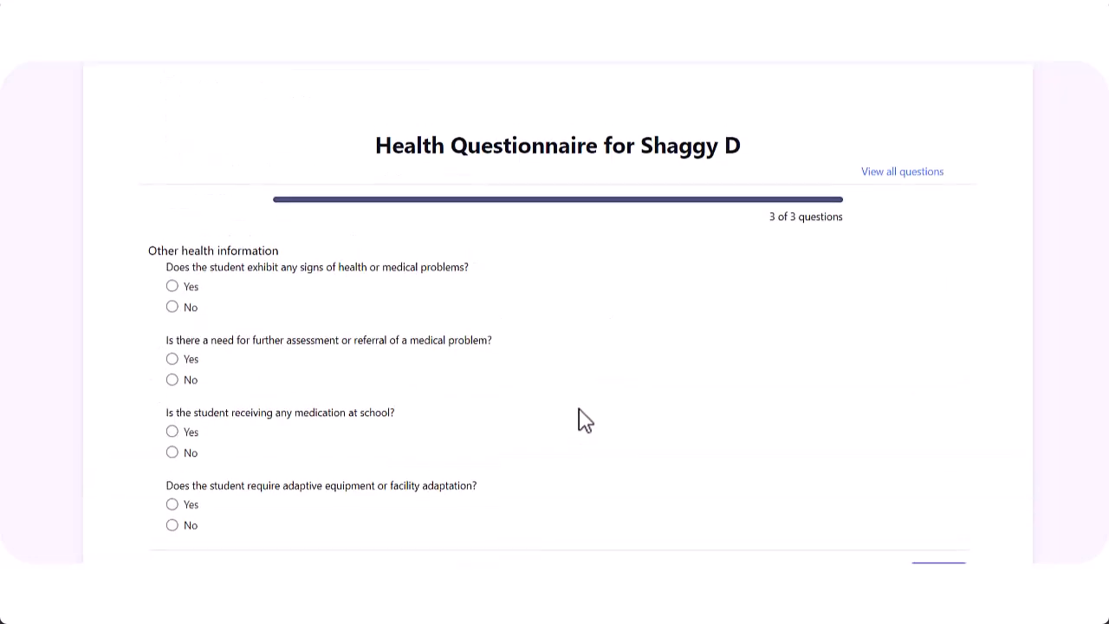
pyautogui.click(172, 286)
pyautogui.click(214, 372)
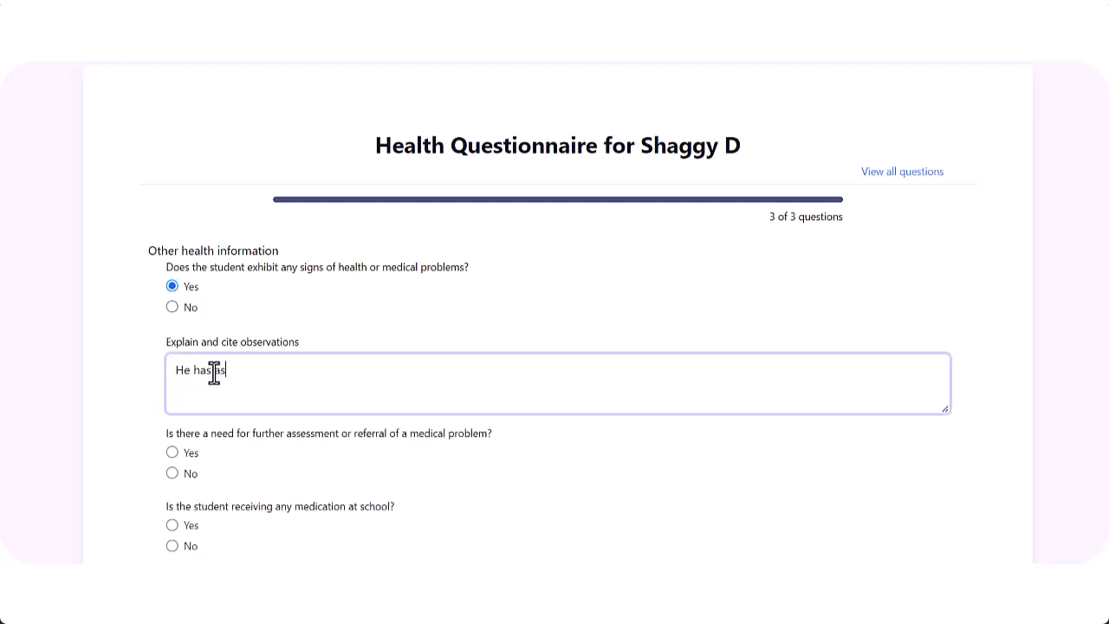
pyautogui.scroll(-2, 243, 381)
pyautogui.click(172, 324)
pyautogui.click(171, 400)
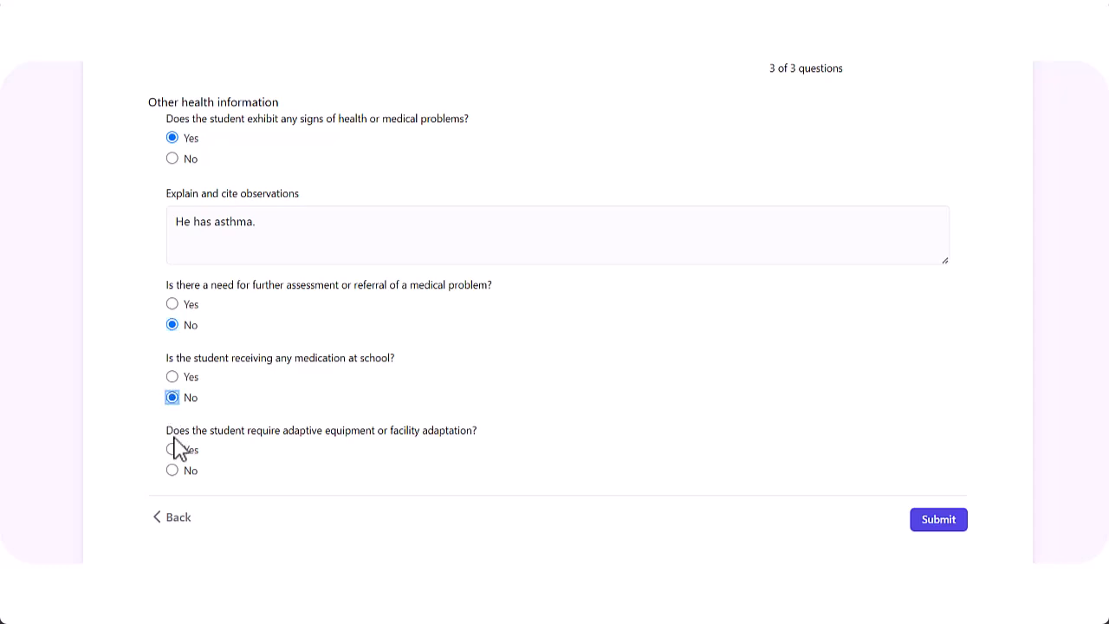
pyautogui.click(172, 471)
pyautogui.click(938, 521)
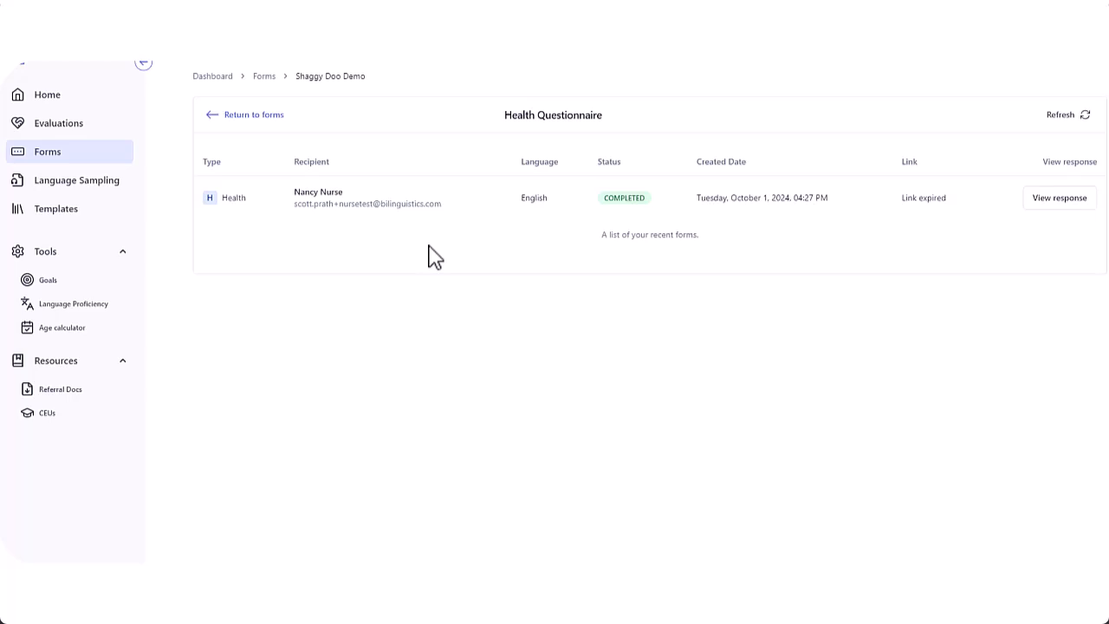
# Open the nurse's completed health responses and scroll through the answers
pyautogui.click(1057, 202)
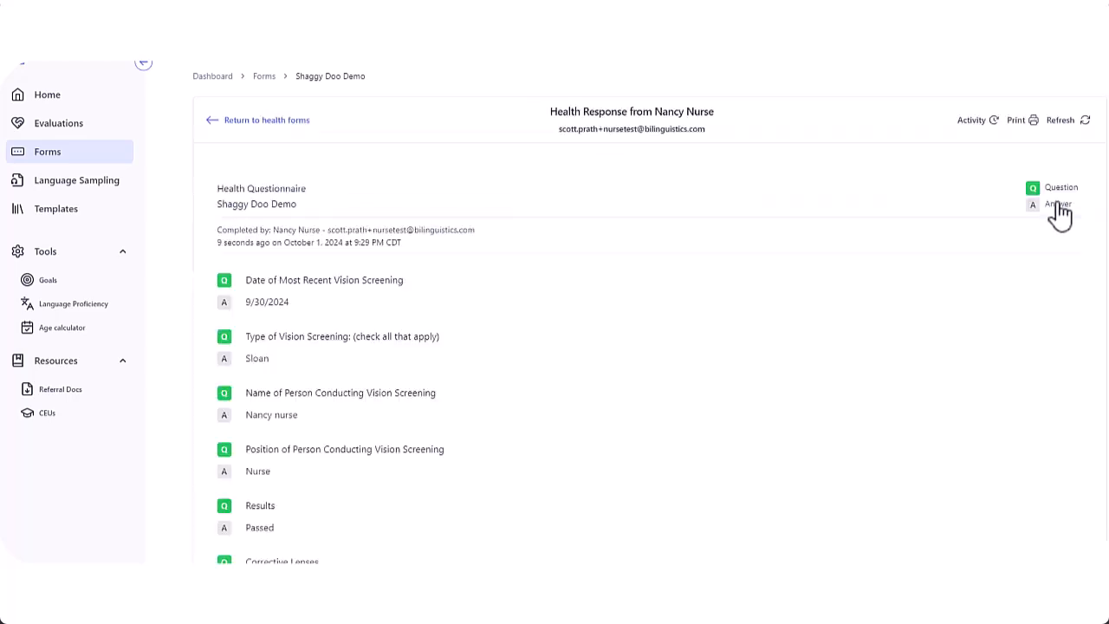
pyautogui.scroll(-5, 678, 340)
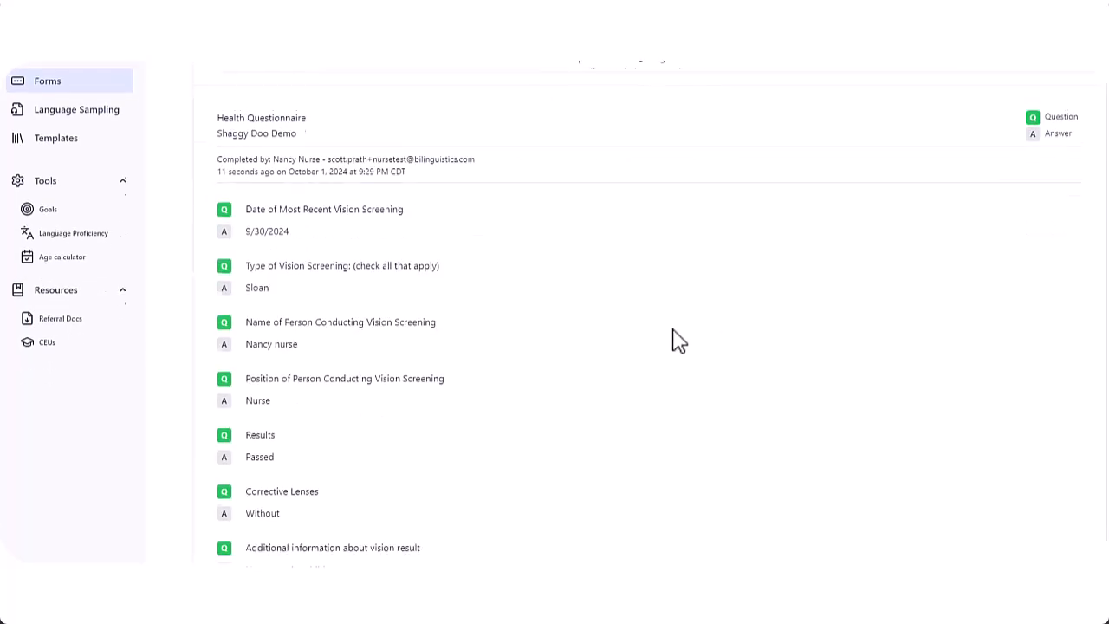
pyautogui.scroll(-6, 679, 339)
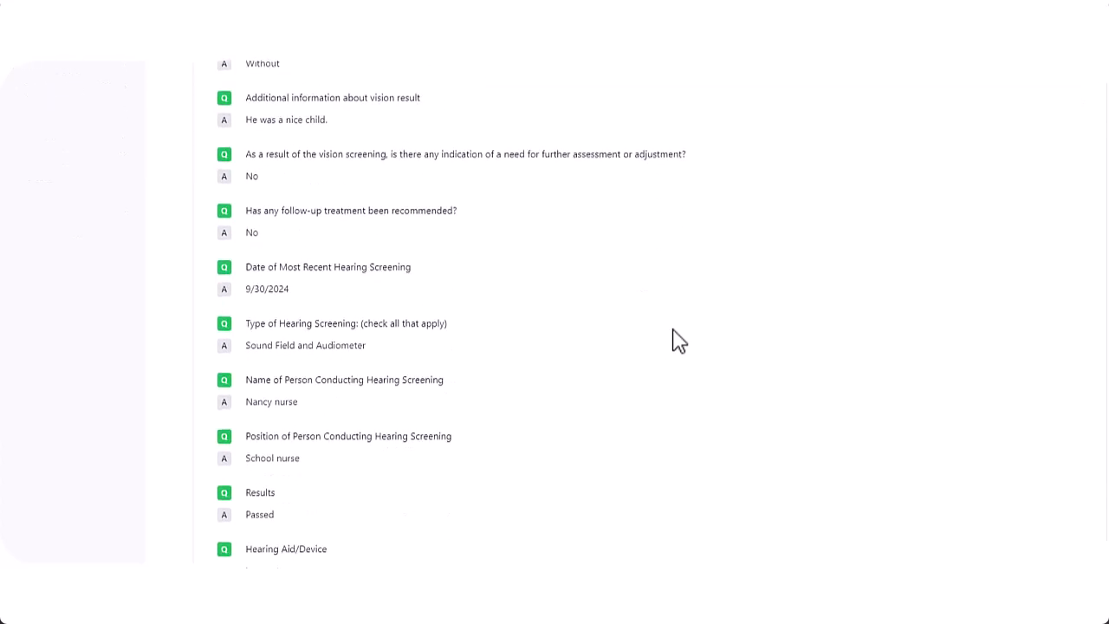
pyautogui.scroll(3, 673, 331)
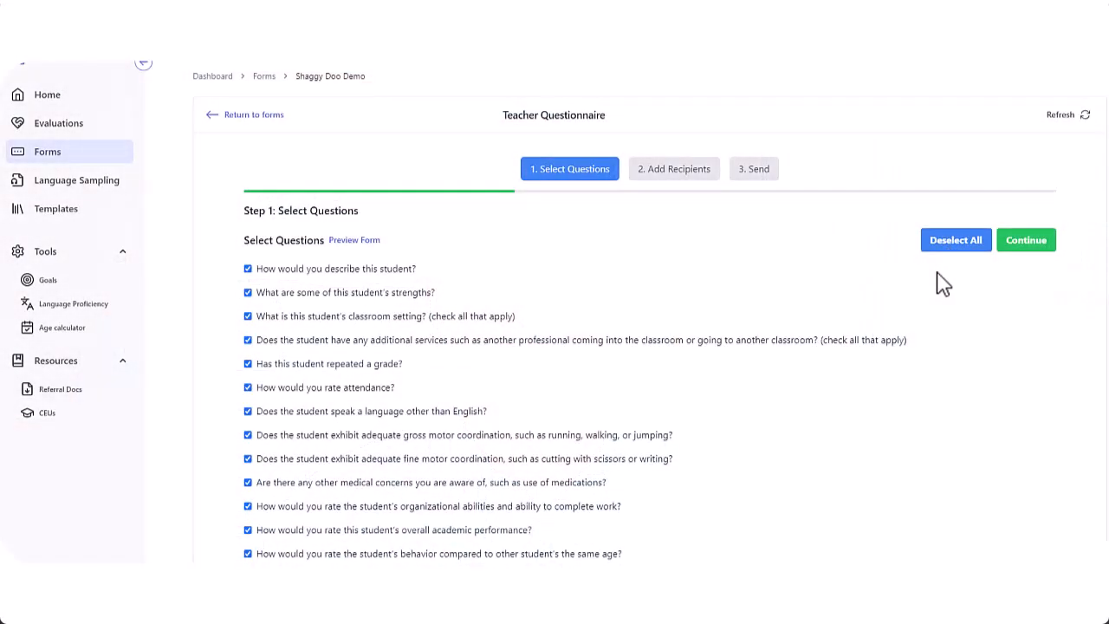
# Deselect all questions, then include only the student description and classroom setting questions
pyautogui.scroll(-3, 937, 273)
pyautogui.scroll(3, 936, 272)
pyautogui.click(956, 240)
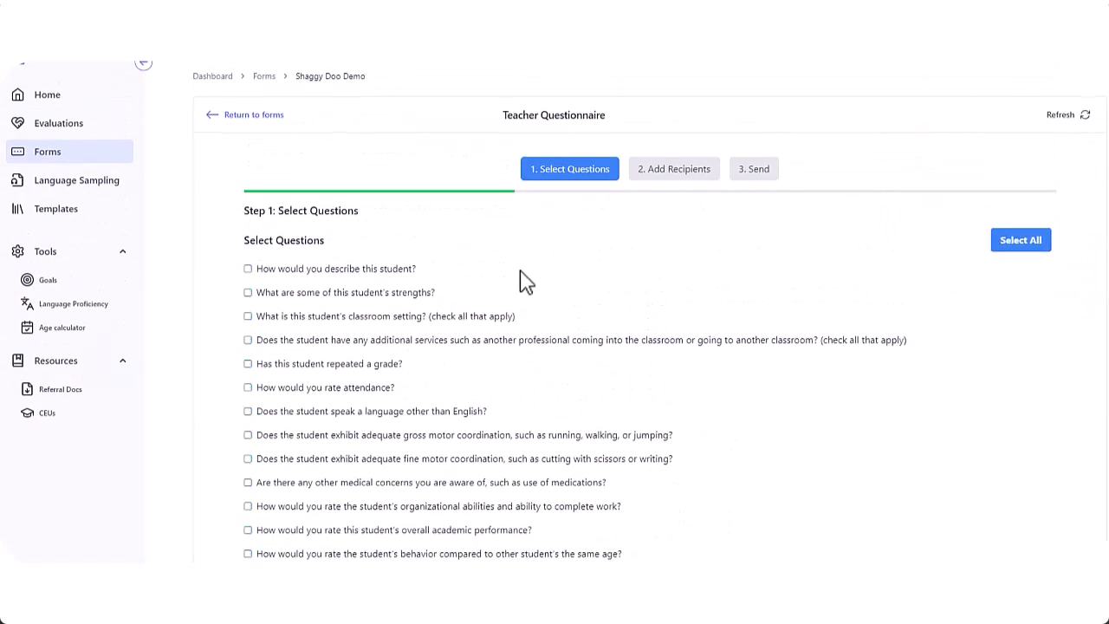
pyautogui.click(248, 268)
pyautogui.click(247, 316)
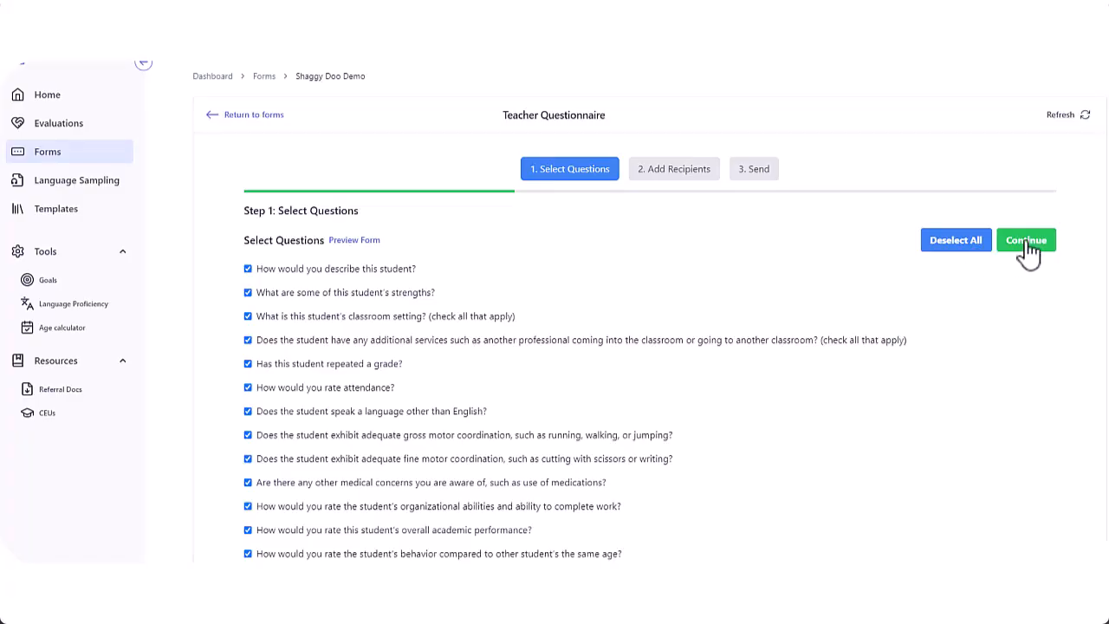
# Add the first teacher recipient with name, e-mail and title Mrs
pyautogui.click(1010, 247)
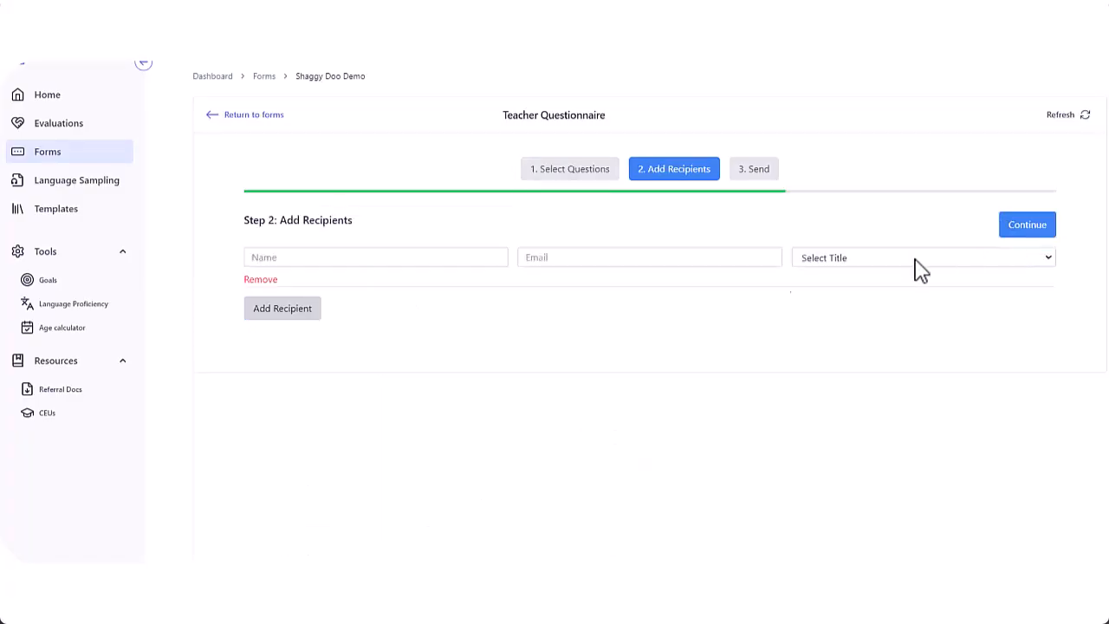
pyautogui.click(360, 258)
pyautogui.write('Tina Teacher')
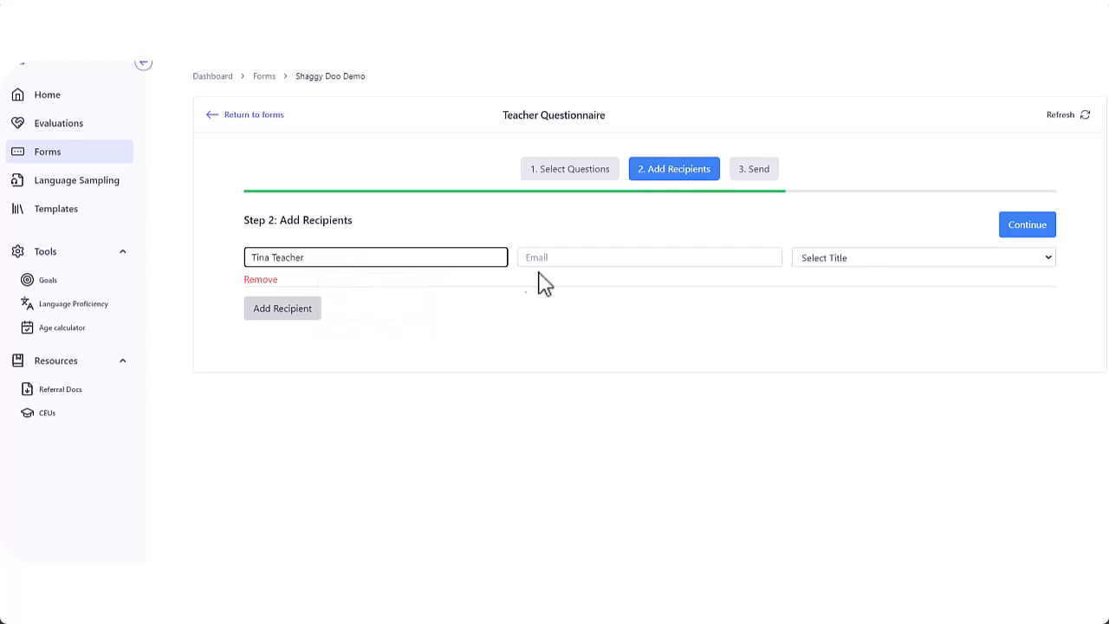
pyautogui.click(585, 256)
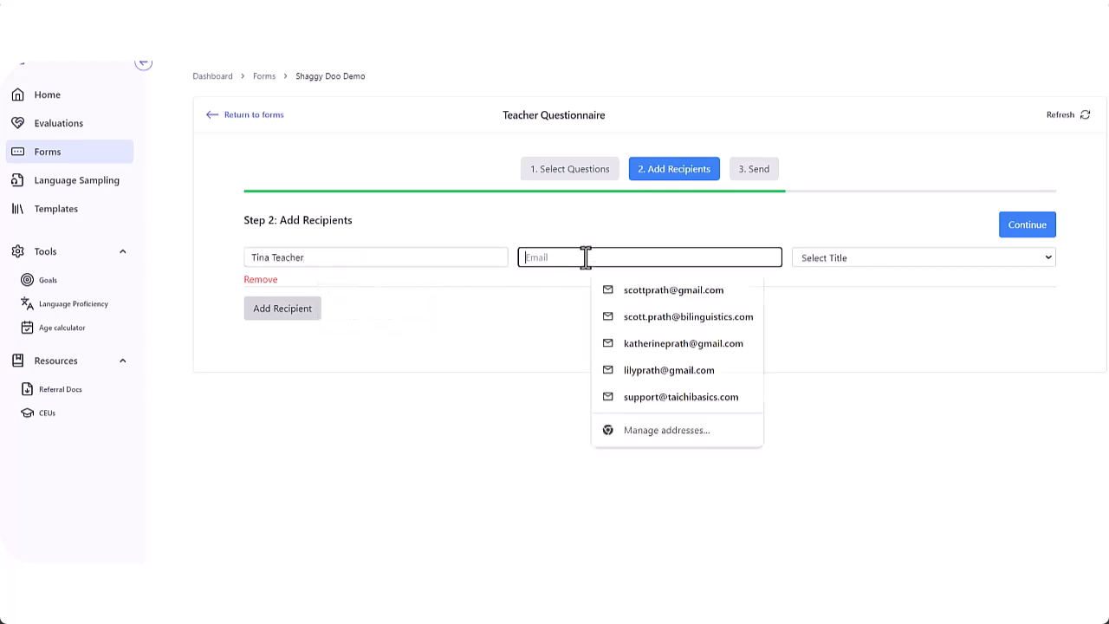
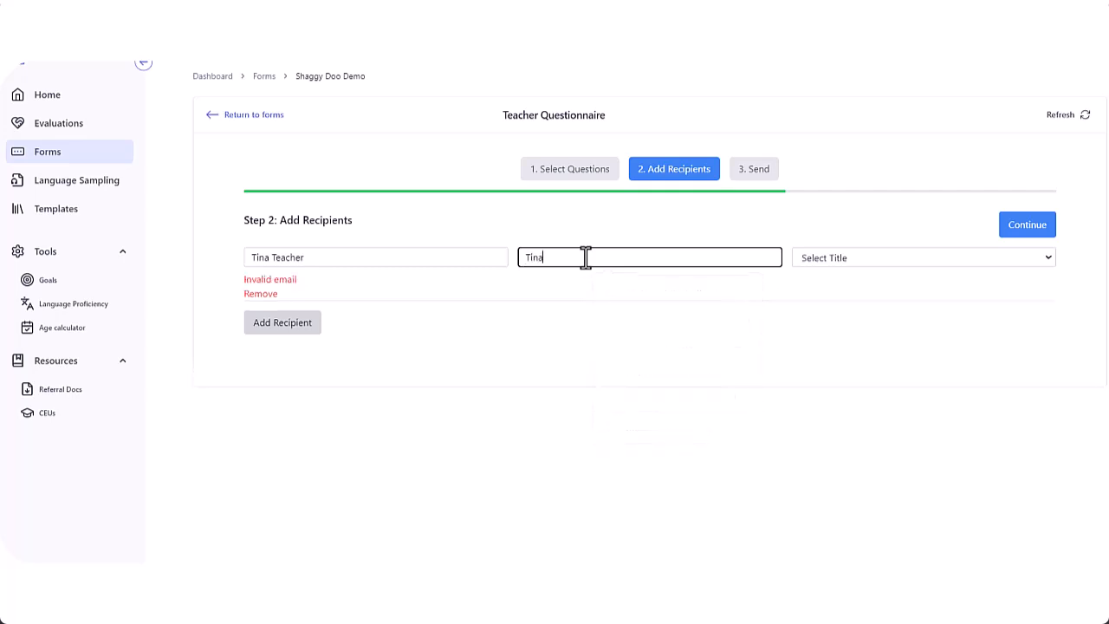
pyautogui.press('Tab')
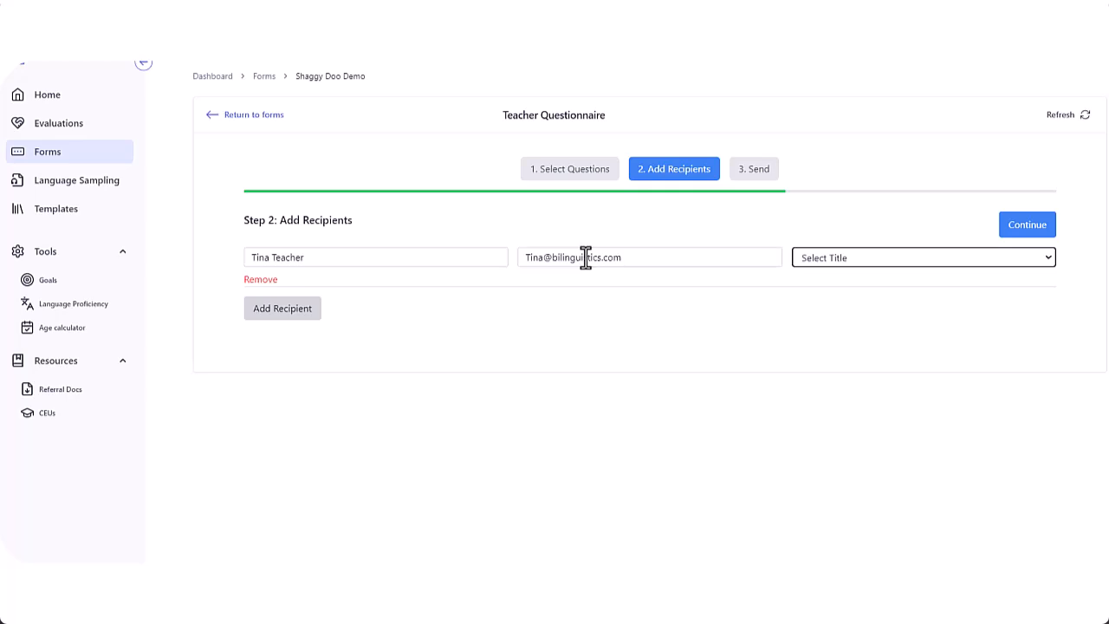
pyautogui.click(823, 264)
pyautogui.click(823, 265)
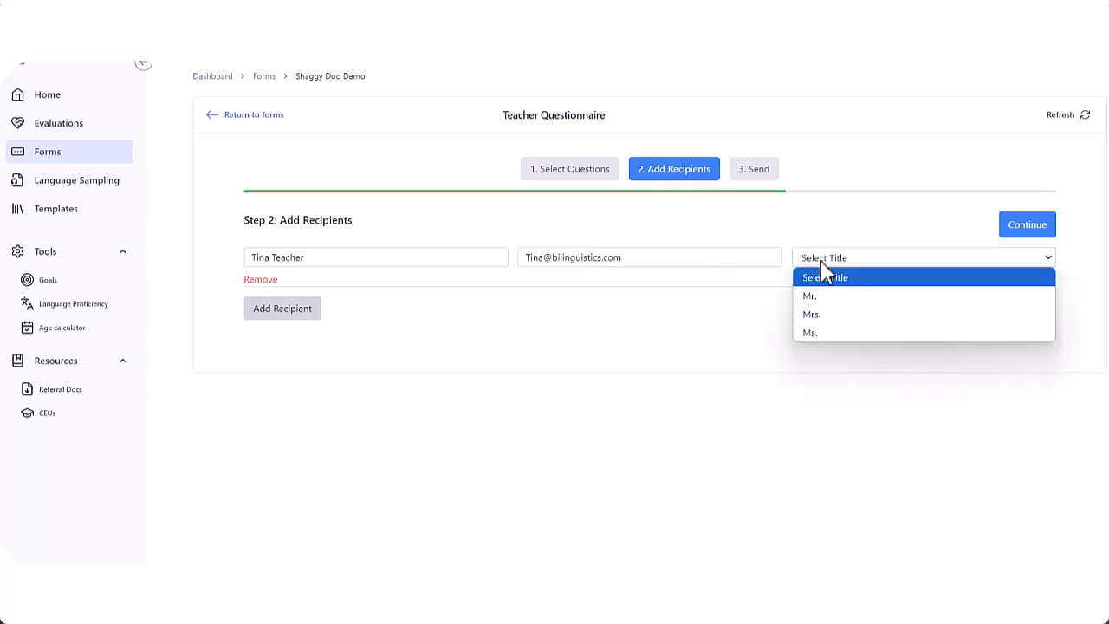
pyautogui.click(825, 315)
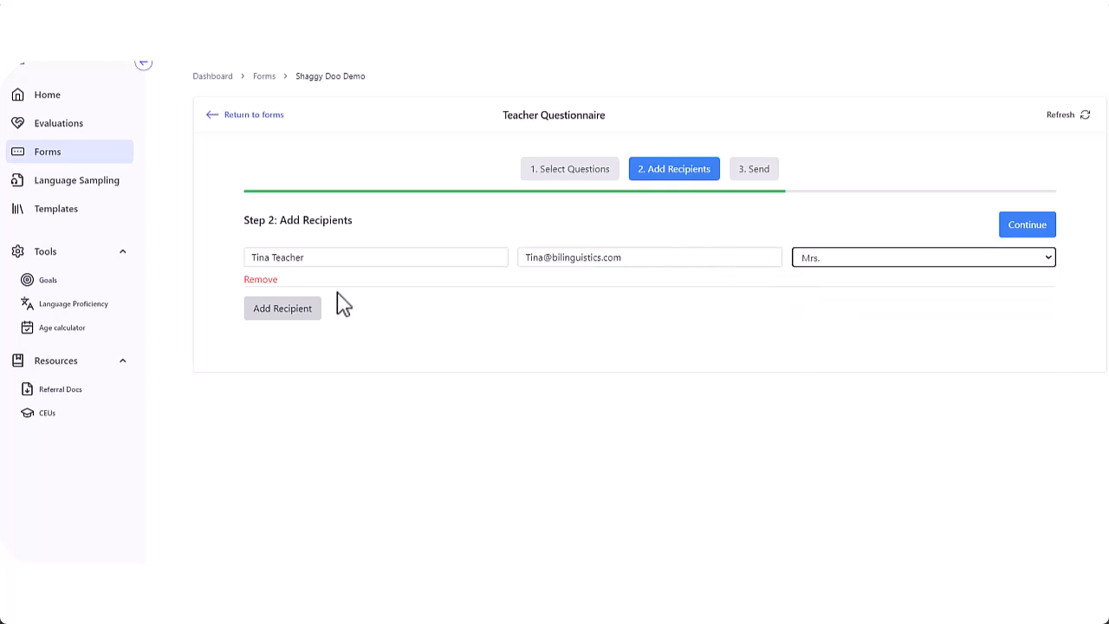
# Add a second teacher recipient with name, e-mail and title Mr., reaching the send summary
pyautogui.click(282, 311)
pyautogui.click(289, 310)
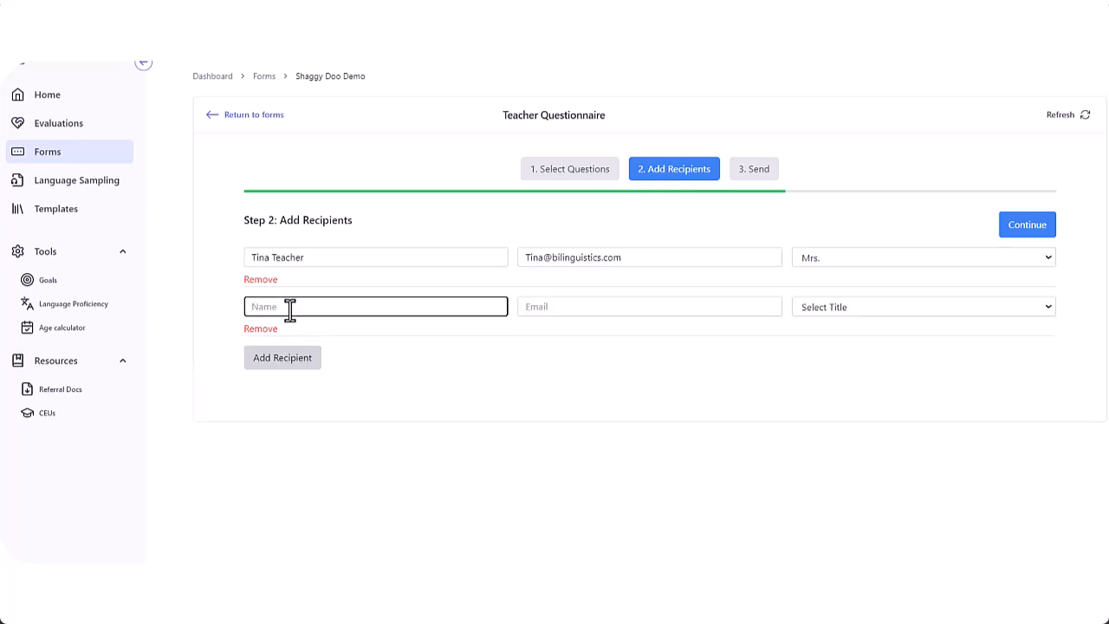
pyautogui.press('Tab')
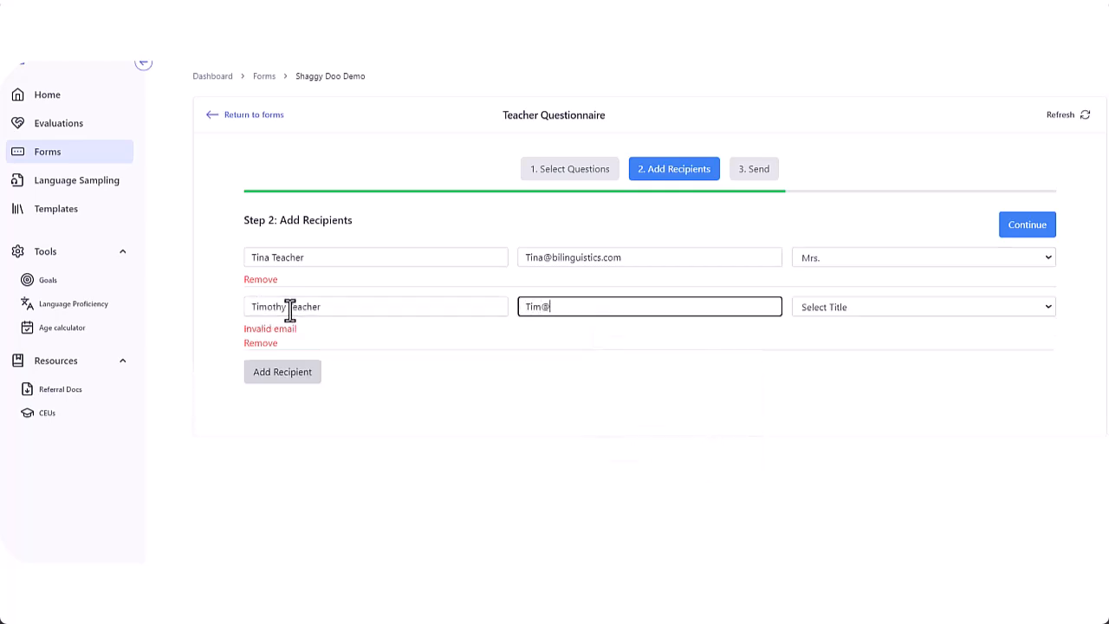
pyautogui.click(847, 309)
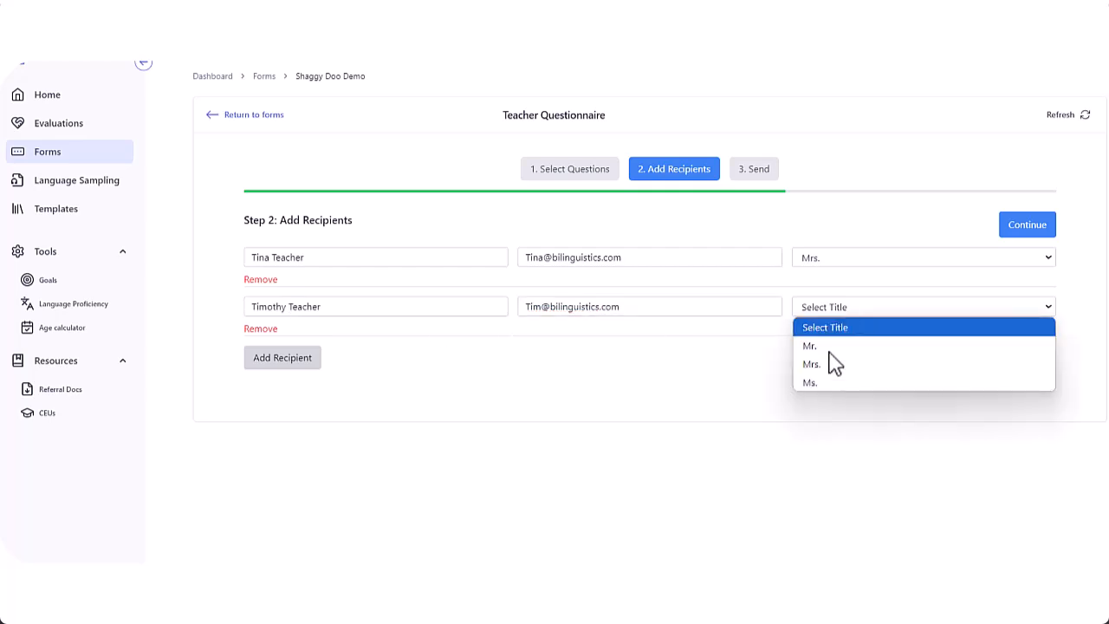
pyautogui.click(828, 346)
pyautogui.click(1024, 230)
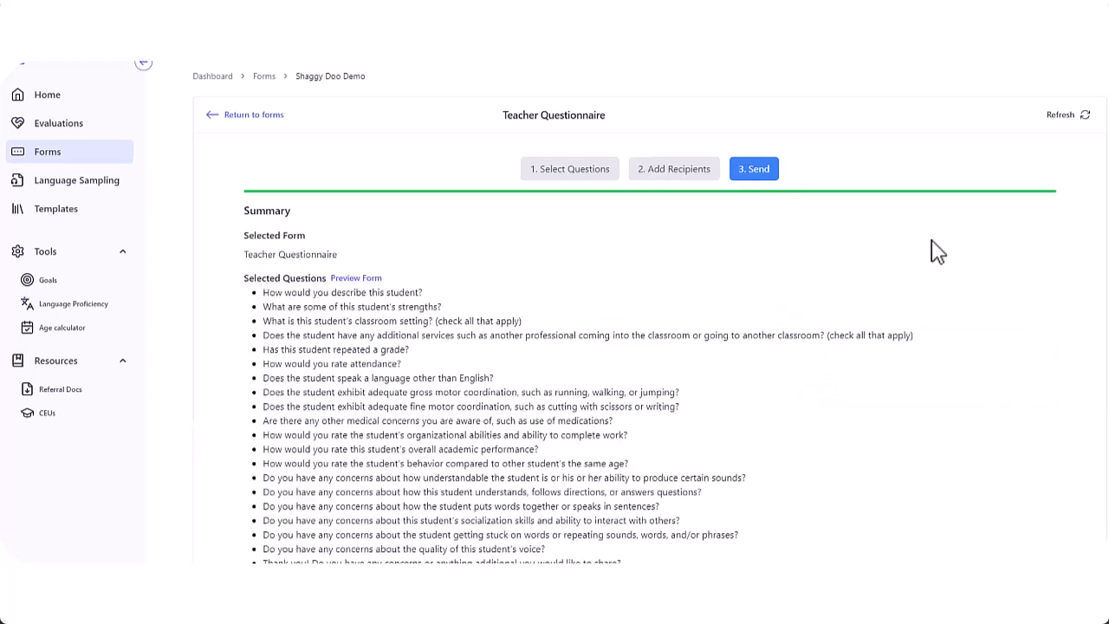
# Preview the Teacher Questionnaire form and send it to both teachers
pyautogui.click(368, 286)
pyautogui.scroll(-10, 359, 292)
pyautogui.click(341, 141)
pyautogui.scroll(-2, 465, 245)
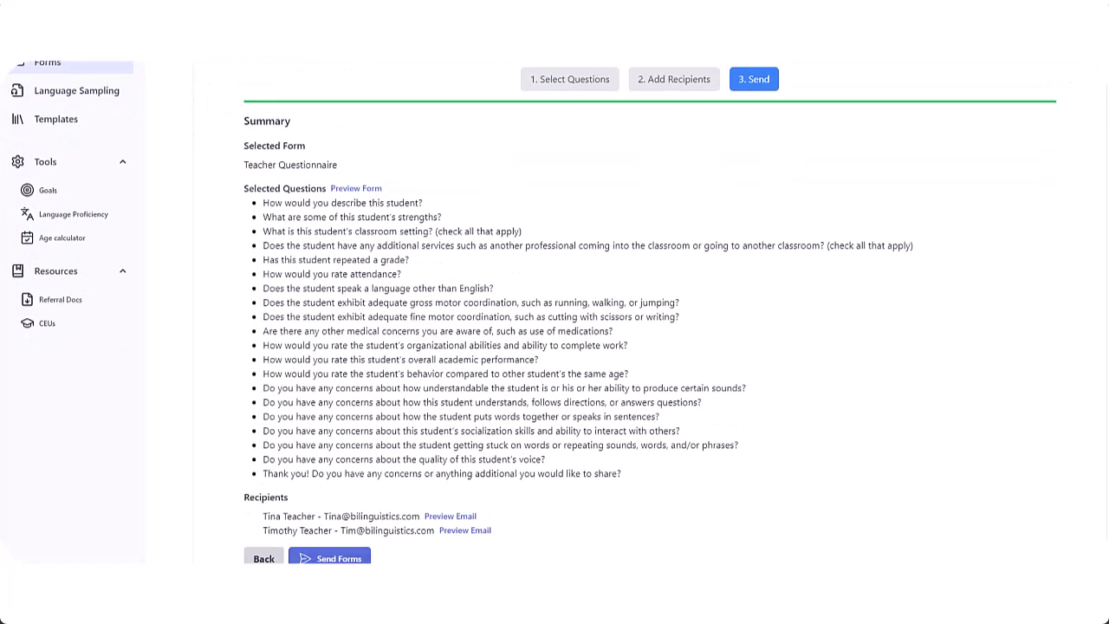
pyautogui.click(339, 559)
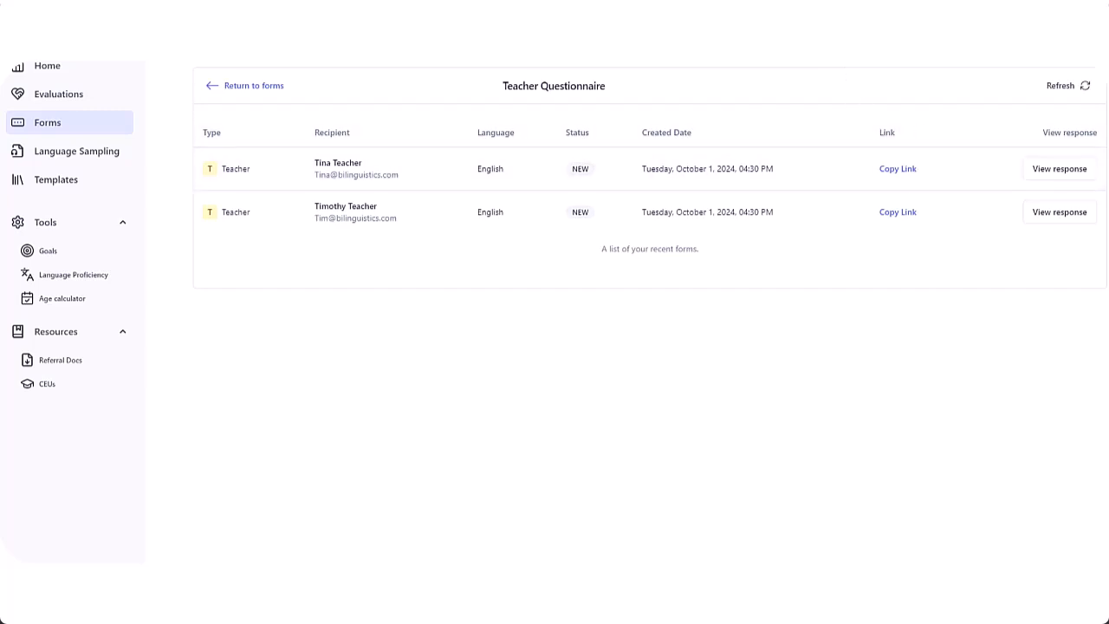
# Open the copied questionnaire link in a new Chrome tab
pyautogui.hotkey('ctrl', 't')
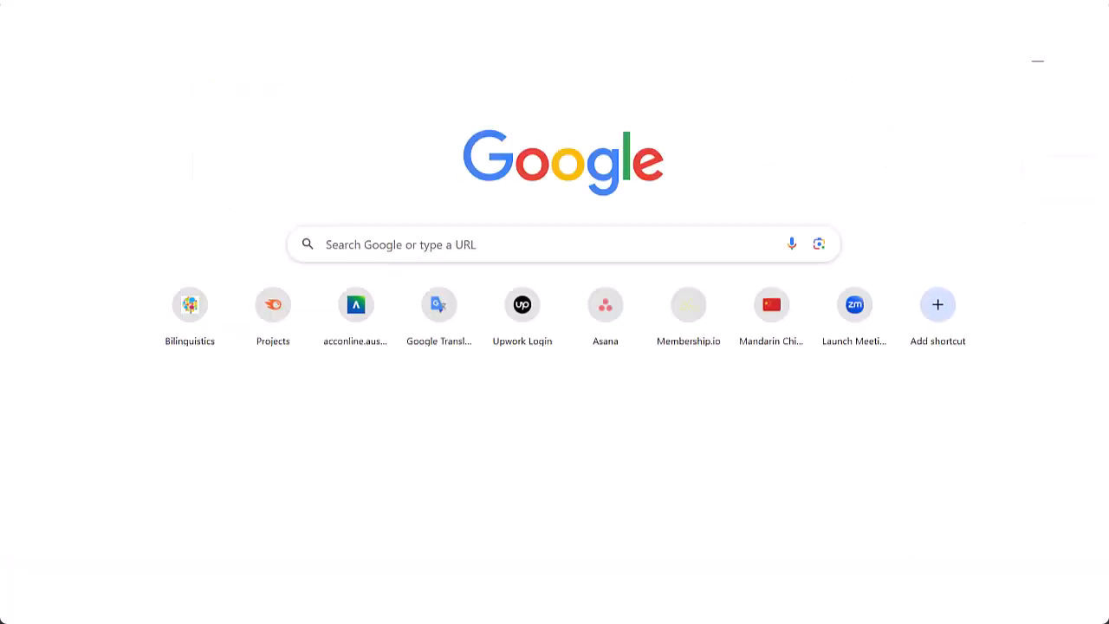
pyautogui.click(485, 31)
pyautogui.hotkey('ctrl', 'v')
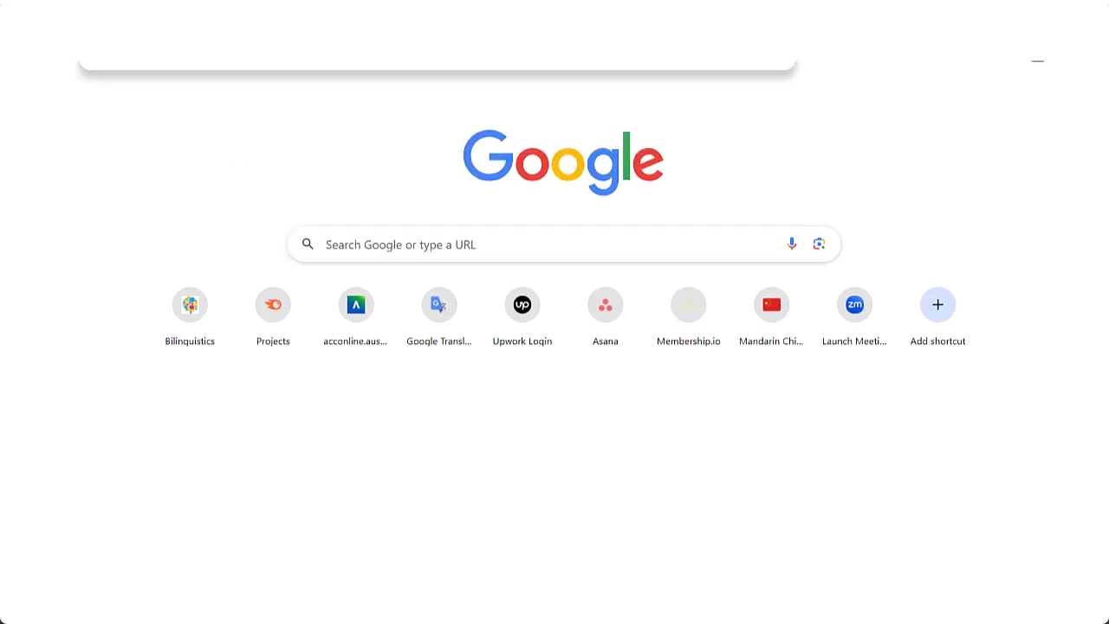
pyautogui.press('Return')
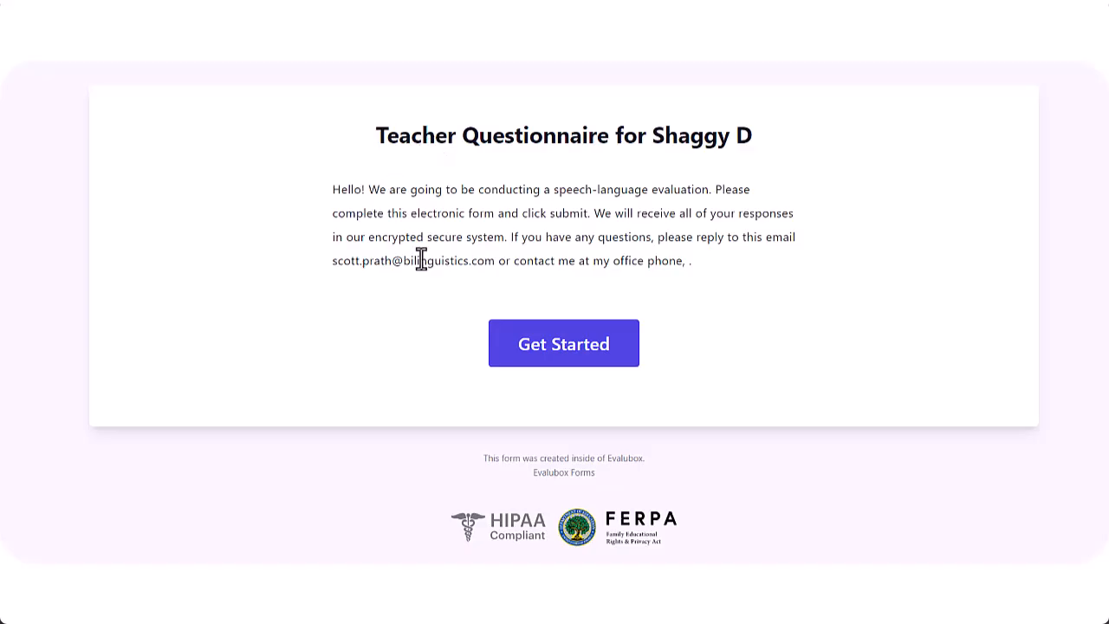
# Describe the student as Friendly and Active and answer the strengths question
pyautogui.click(545, 361)
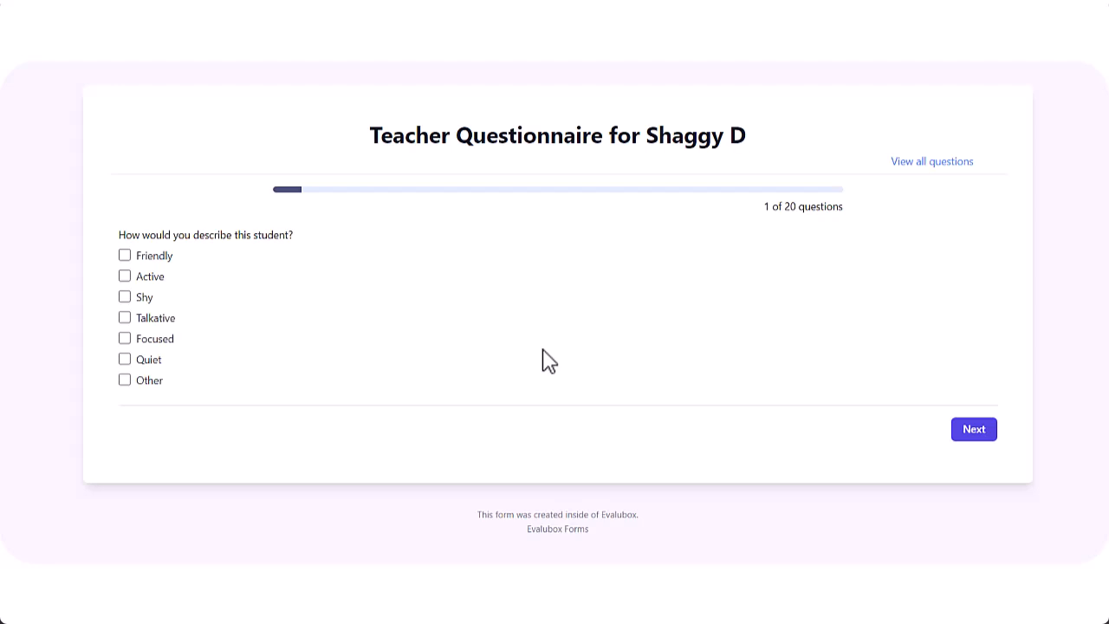
pyautogui.click(124, 256)
pyautogui.click(124, 278)
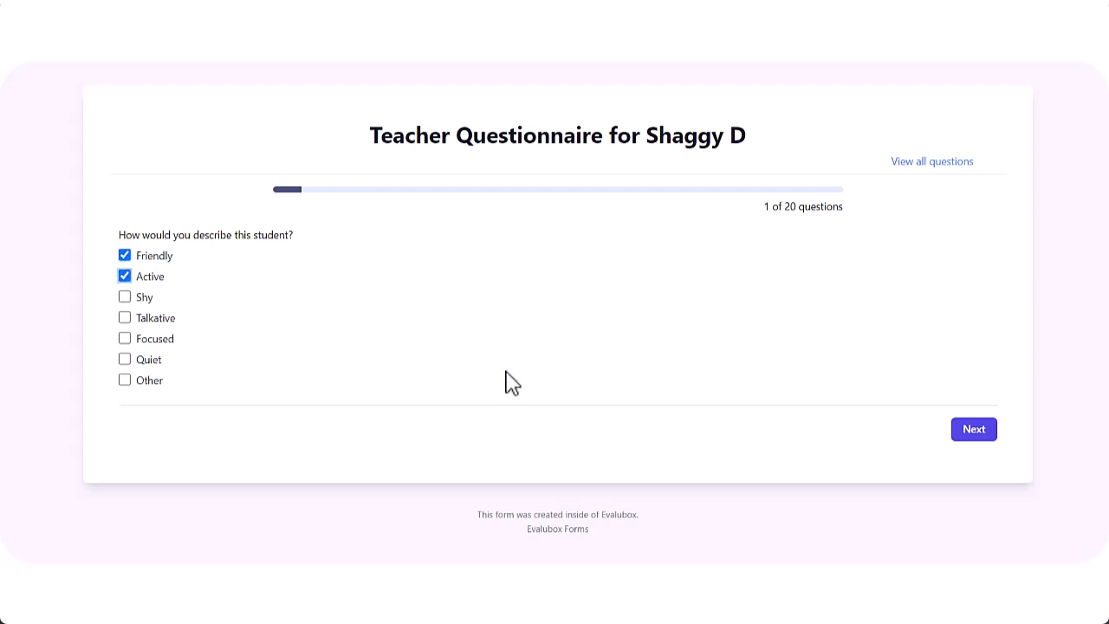
pyautogui.click(967, 432)
pyautogui.click(535, 274)
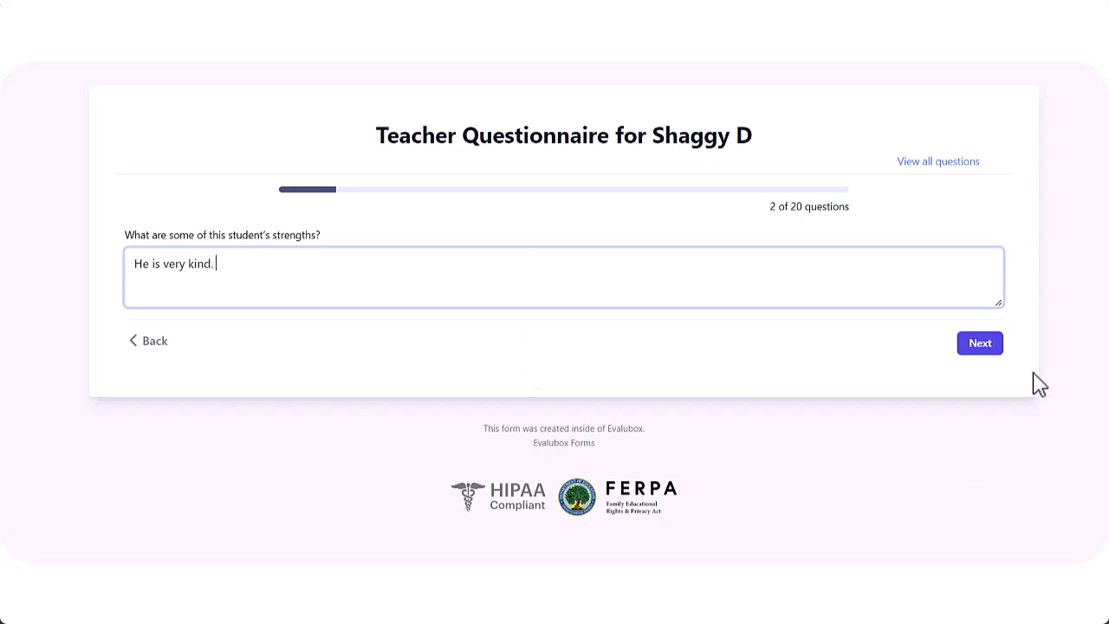
pyautogui.click(982, 349)
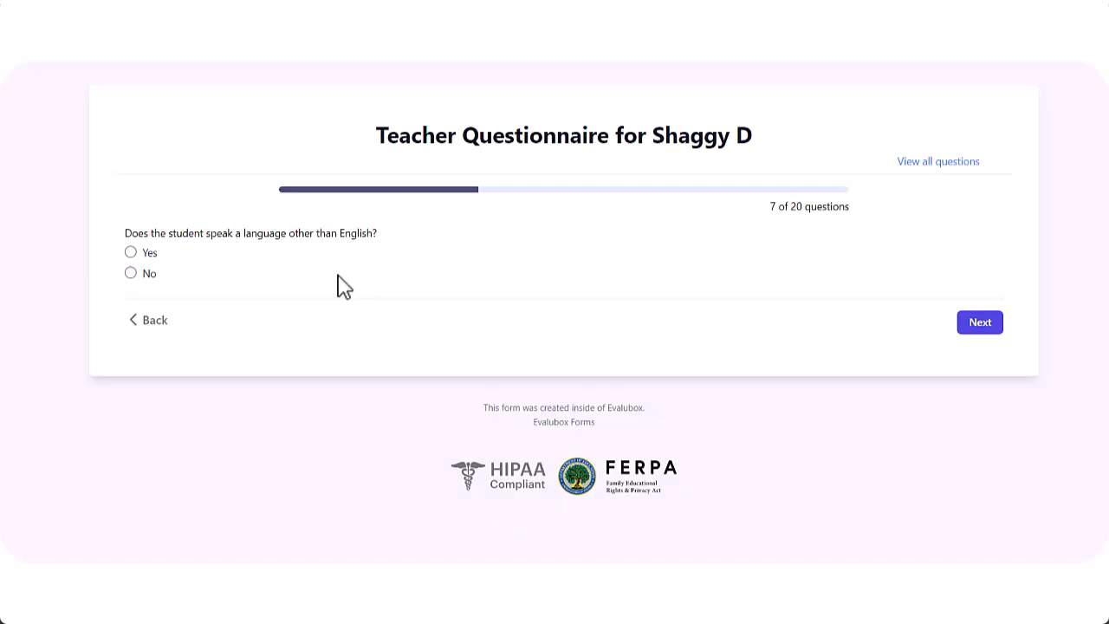
# Mark English and Spanish at home; set English to 100% teachers, 20% classmates, 100% specialists
pyautogui.click(131, 253)
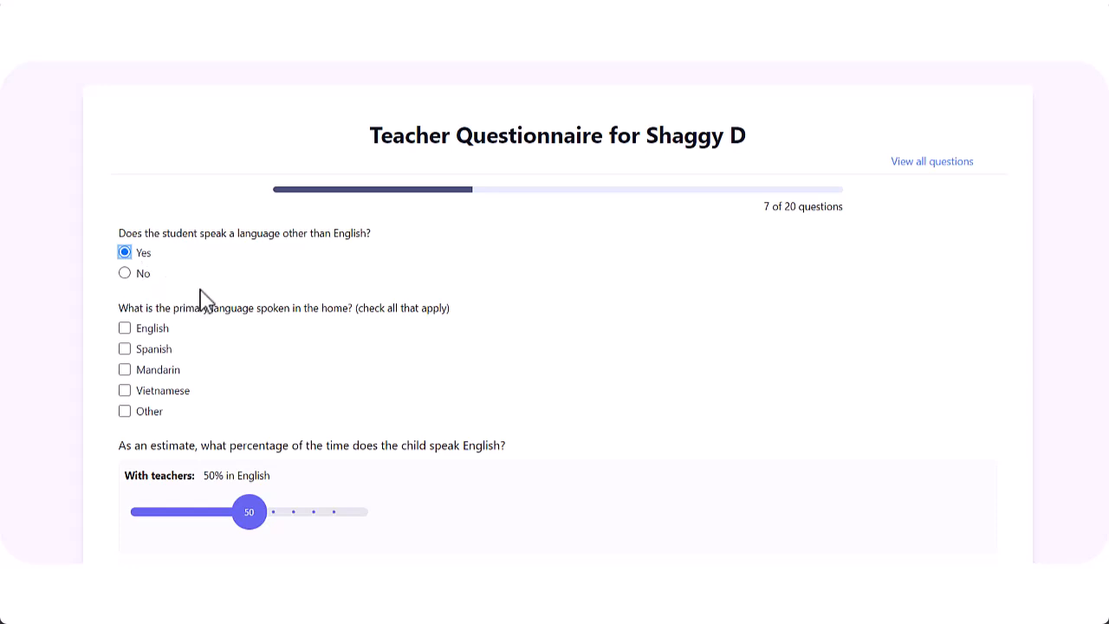
pyautogui.click(125, 349)
pyautogui.click(124, 332)
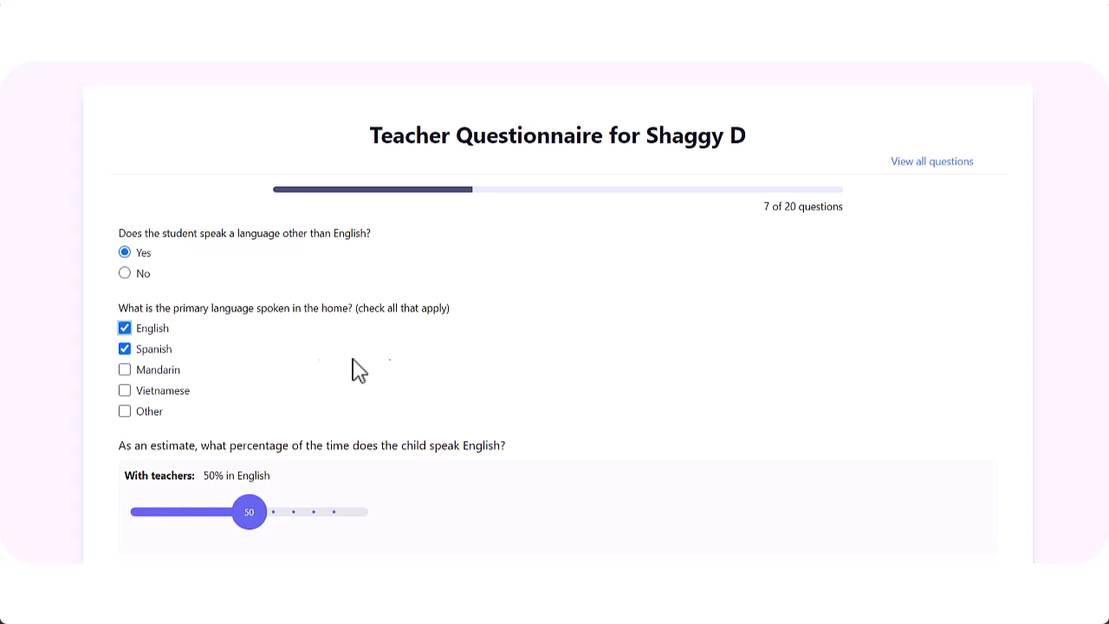
pyautogui.scroll(-3, 433, 374)
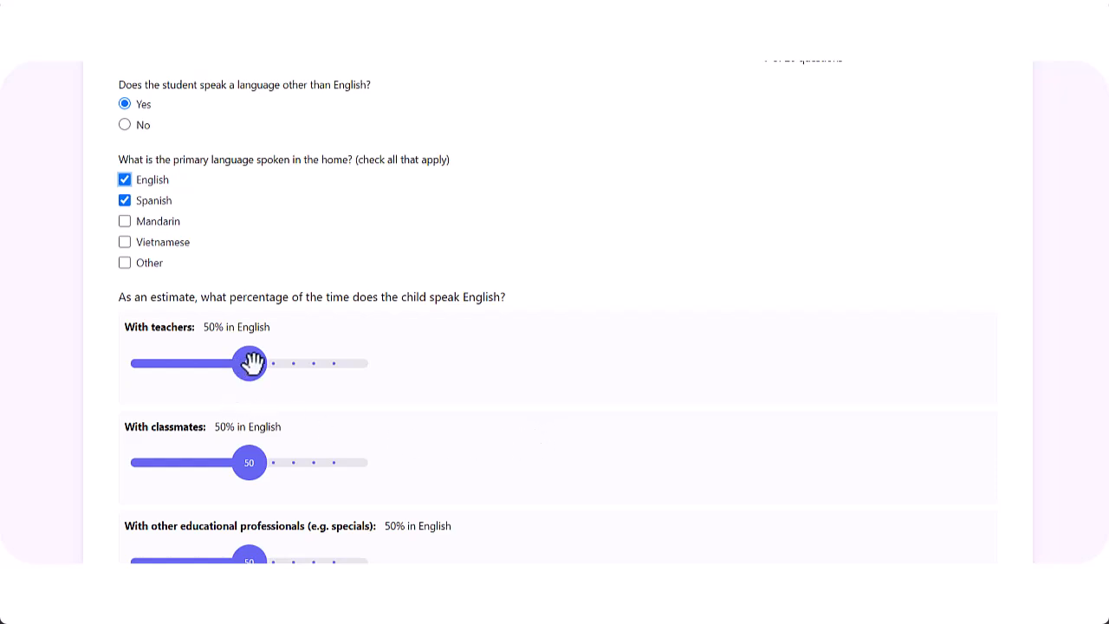
pyautogui.moveTo(252, 362); pyautogui.dragTo(376, 379)
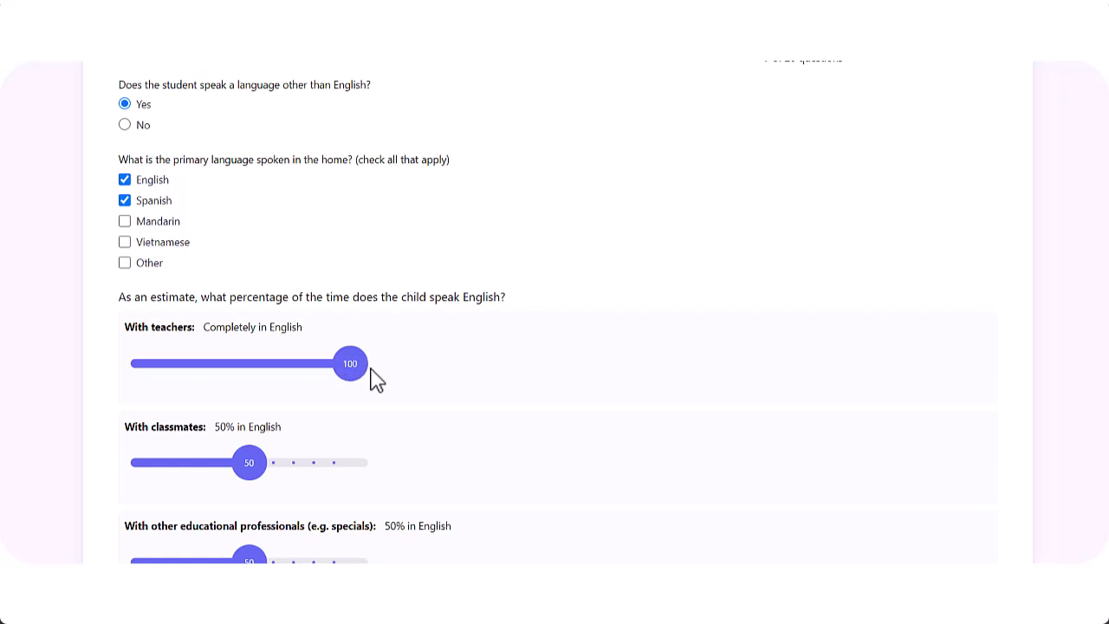
pyautogui.scroll(-2, 375, 381)
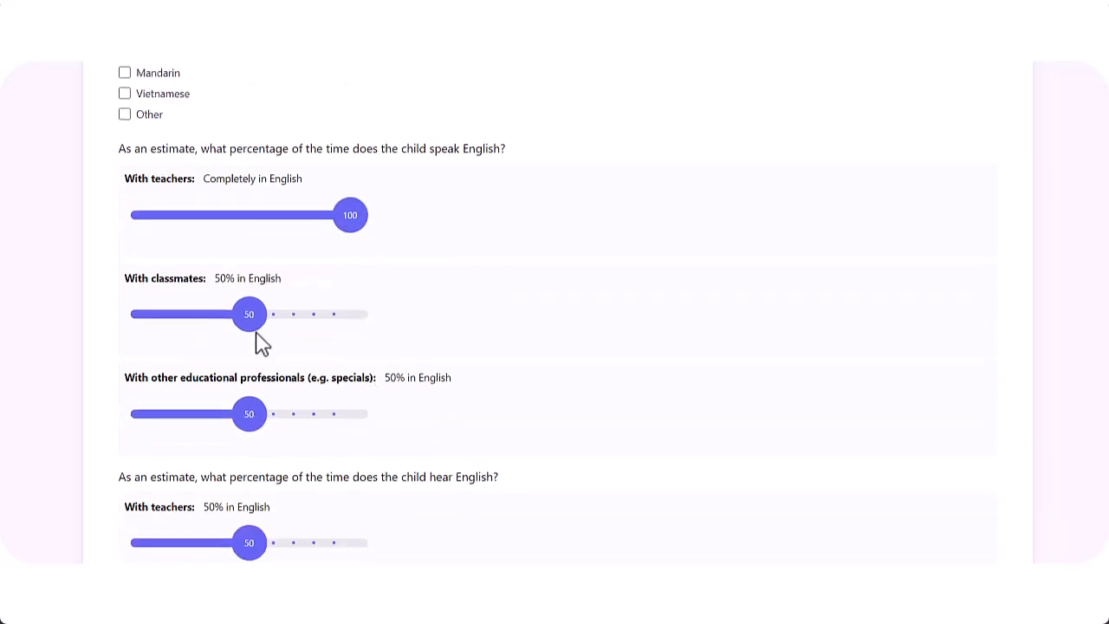
pyautogui.moveTo(251, 314); pyautogui.dragTo(192, 319)
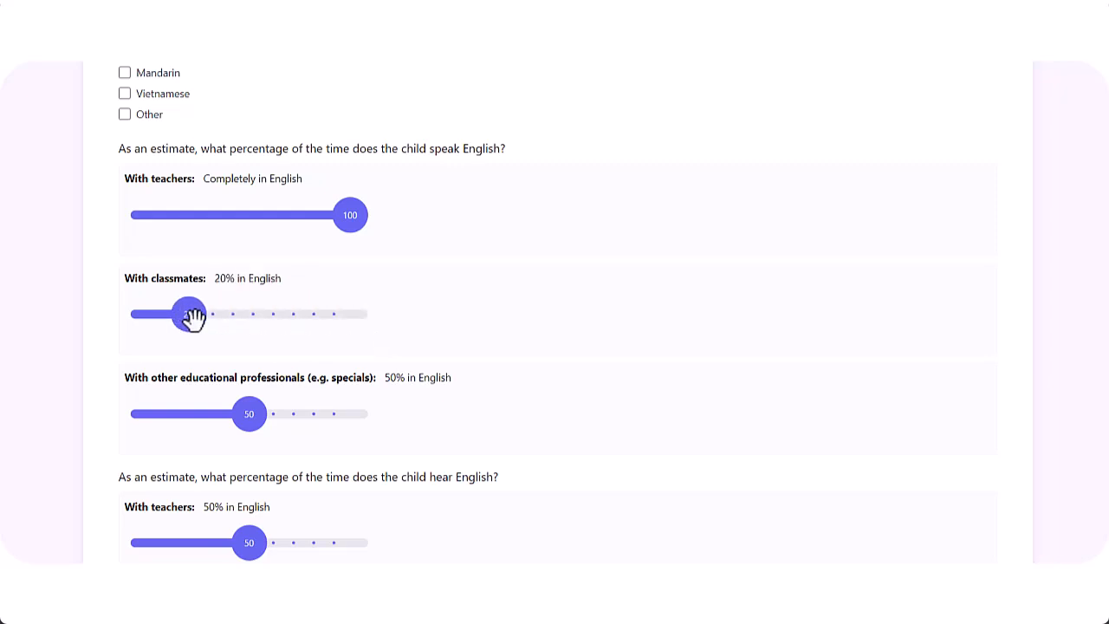
pyautogui.moveTo(247, 412); pyautogui.dragTo(384, 436)
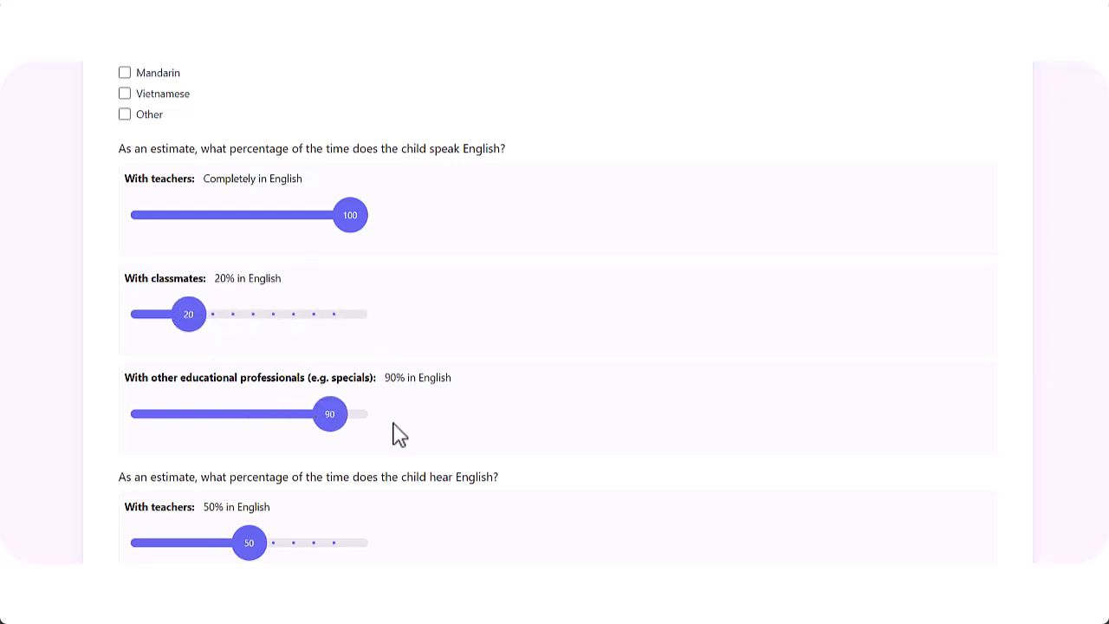
pyautogui.scroll(-2, 381, 438)
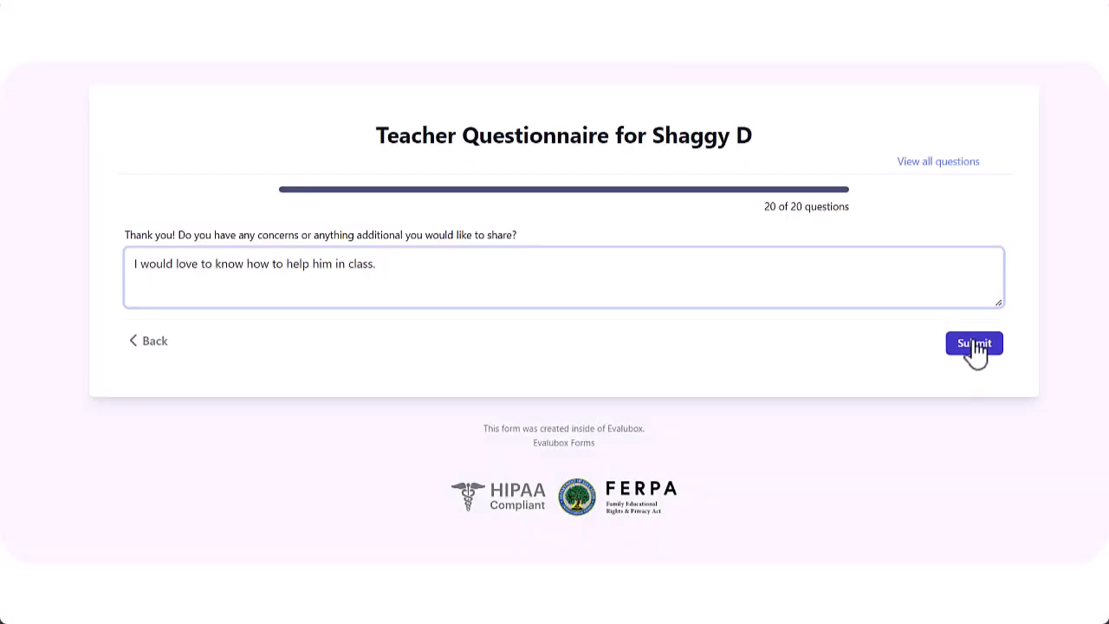
# Submit the questionnaire, then review and print the completed teacher's response
pyautogui.click(972, 344)
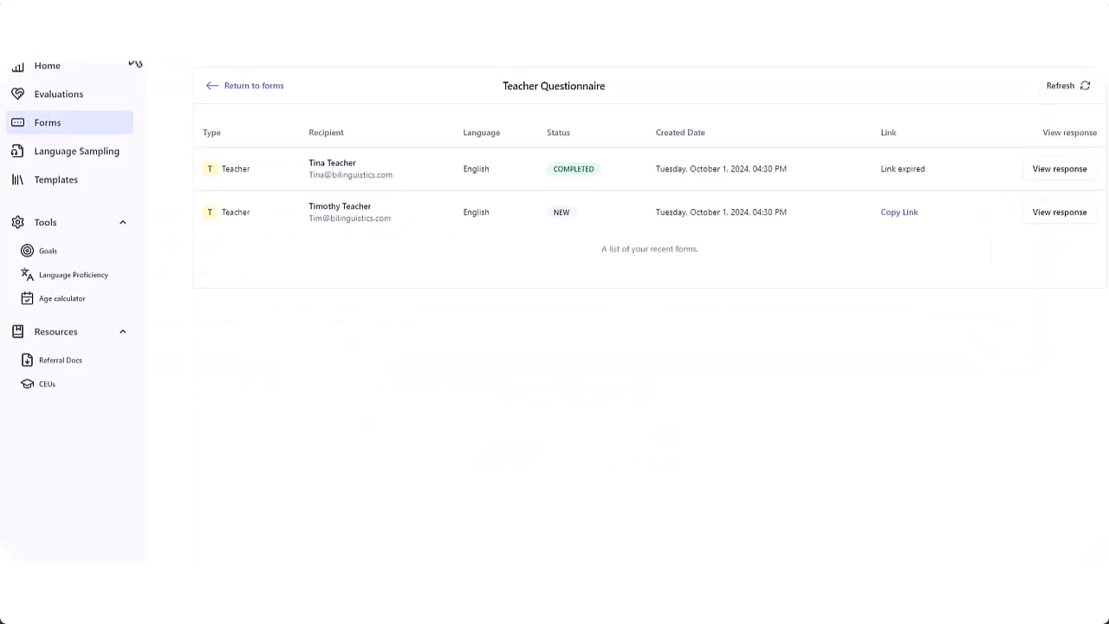
pyautogui.click(1066, 171)
pyautogui.scroll(-1, 919, 219)
pyautogui.scroll(1, 919, 220)
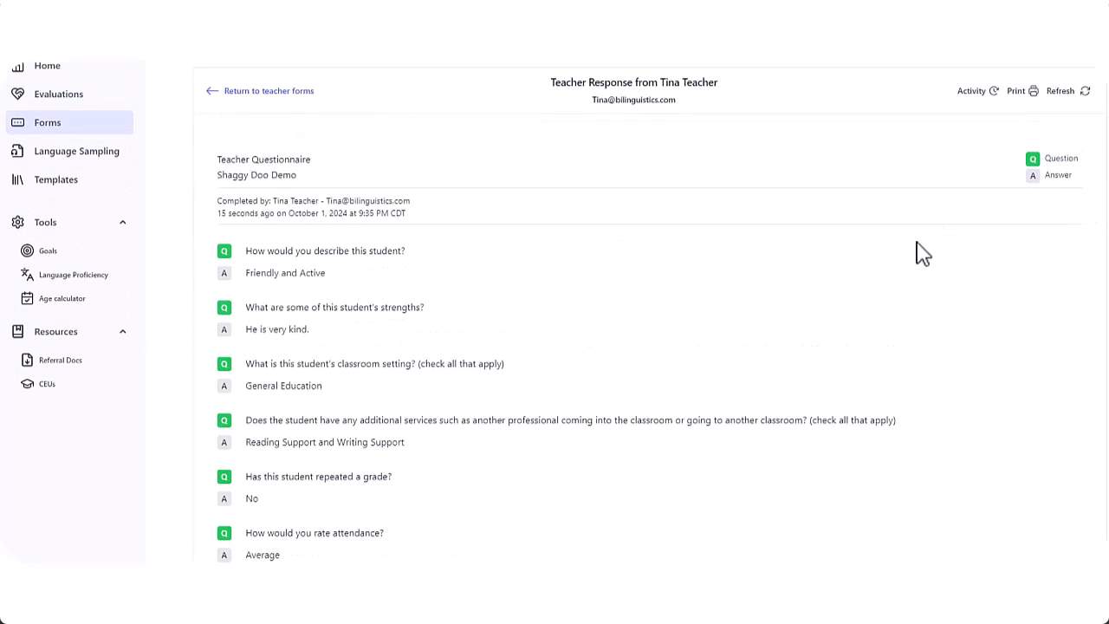
pyautogui.click(1015, 93)
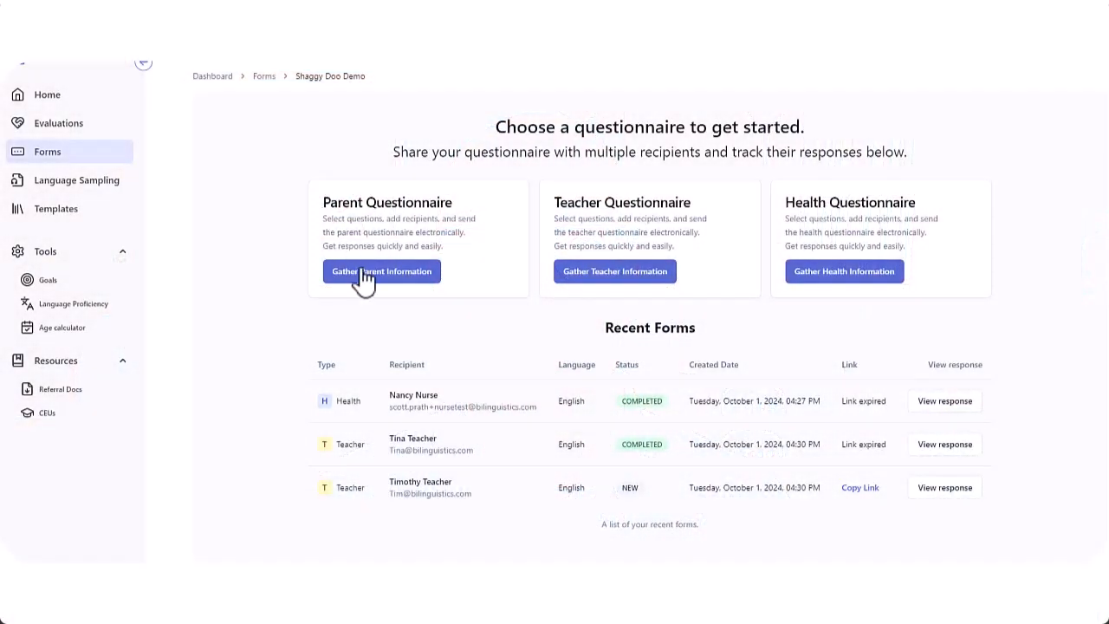
# Start a new Parent Questionnaire that includes all questions and continue to recipients
pyautogui.click(365, 275)
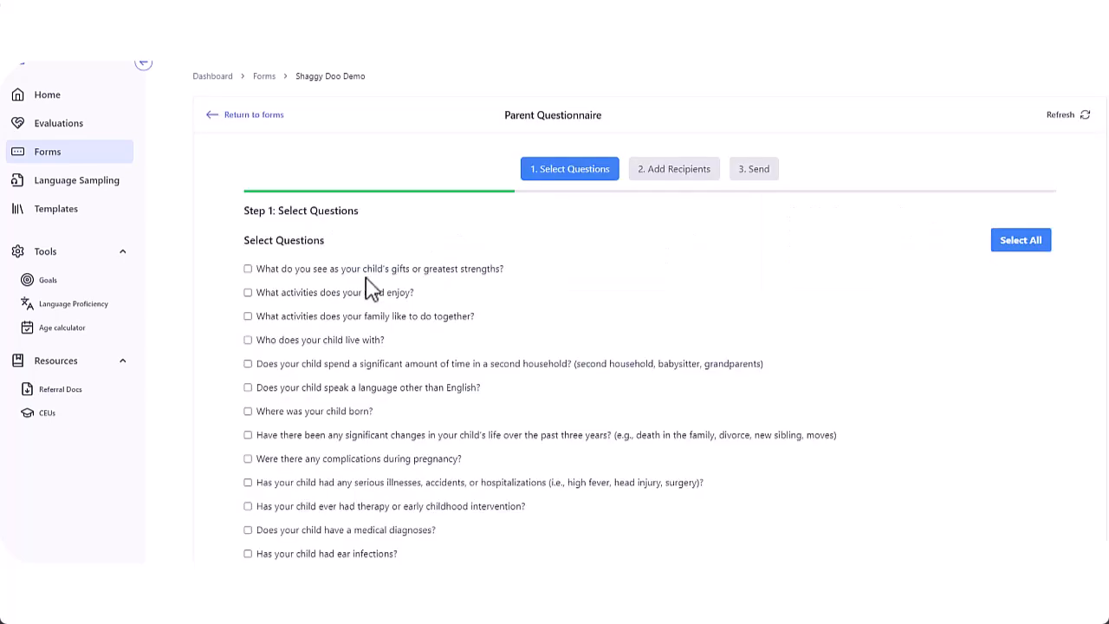
pyautogui.click(365, 295)
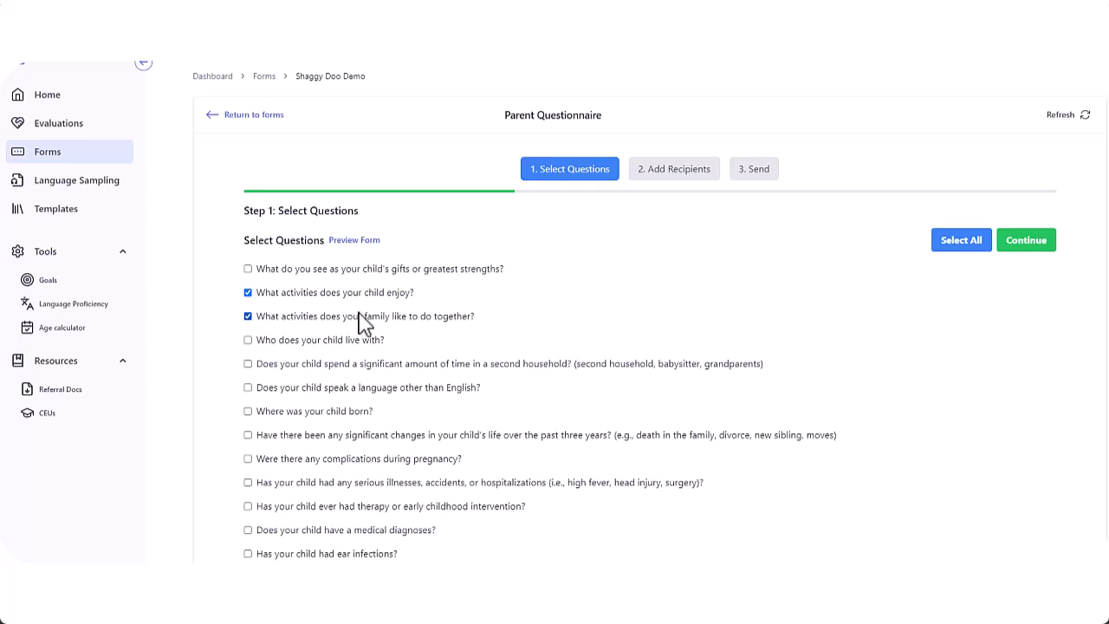
pyautogui.click(960, 249)
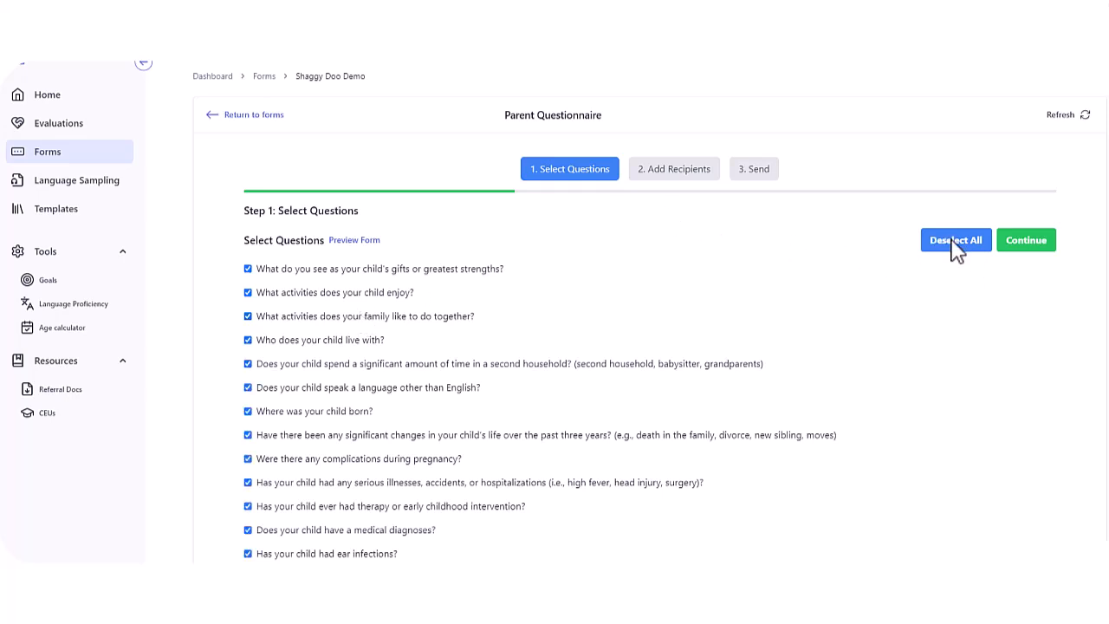
pyautogui.click(1026, 252)
# Enter Dad as the first recipient with his e-mail address
pyautogui.click(433, 251)
pyautogui.write('Dad')
pyautogui.press('Tab')
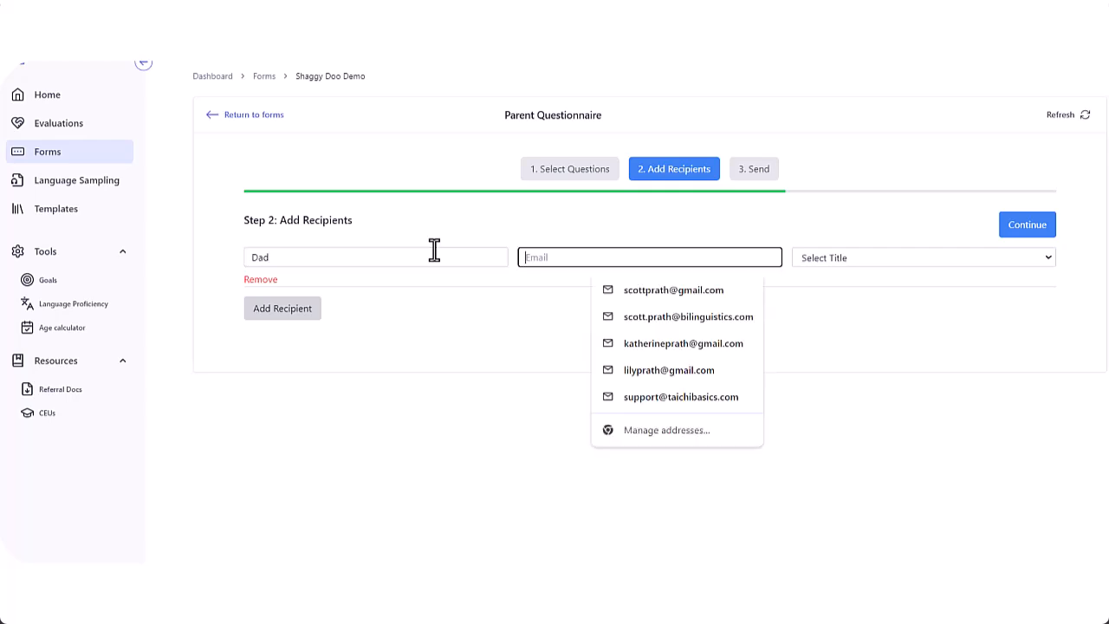
pyautogui.press('Tab')
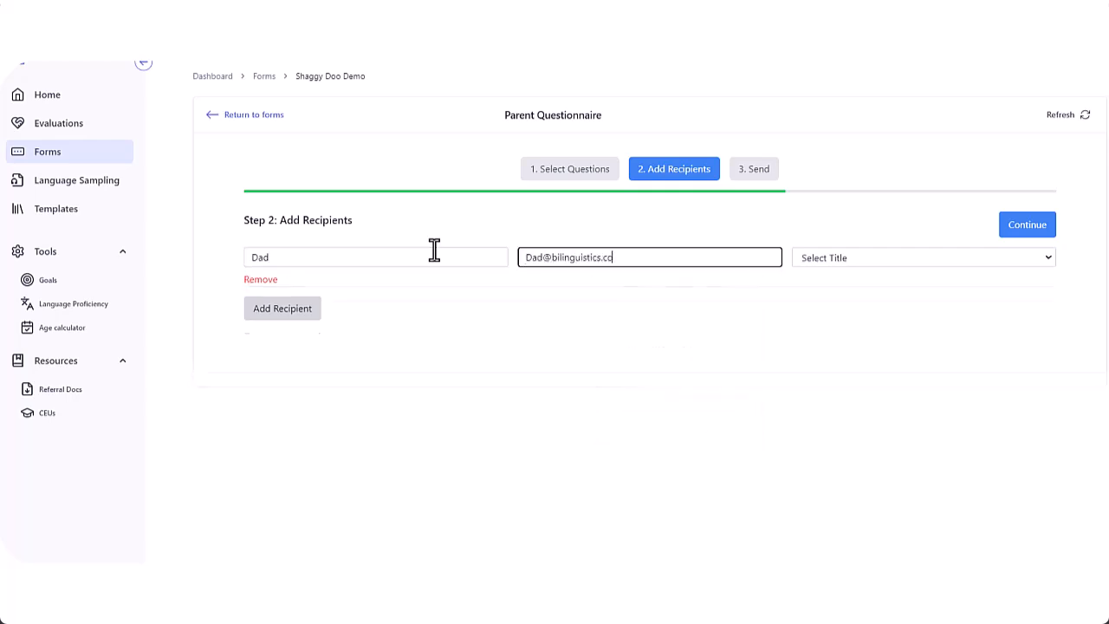
# Add Mom as a second recipient with her e-mail and title Mrs., then continue to Send
pyautogui.click(268, 314)
pyautogui.click(276, 306)
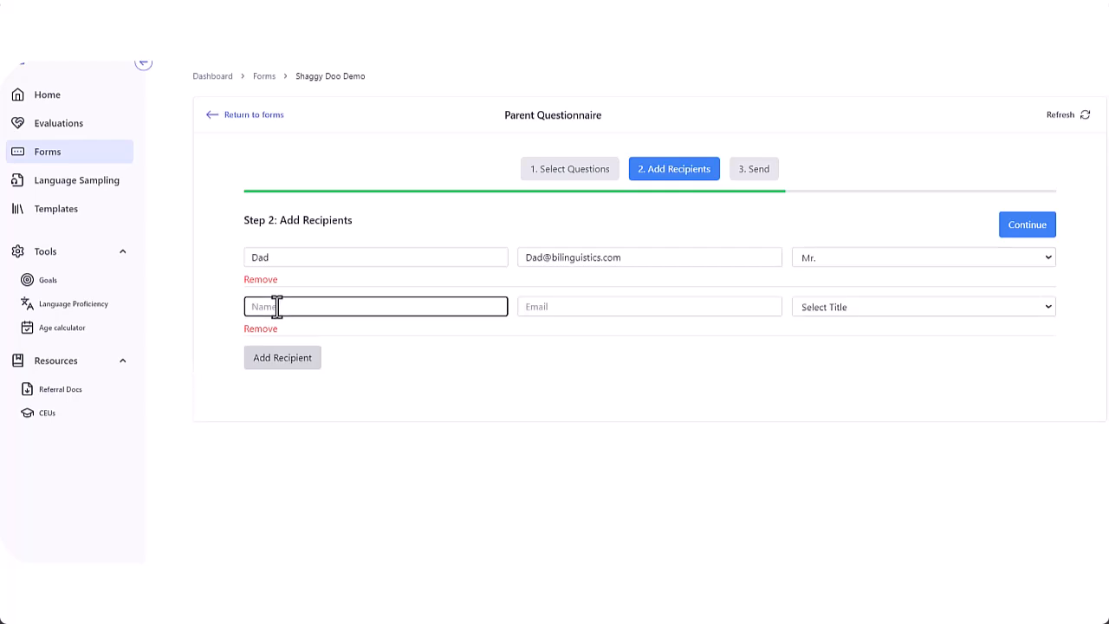
pyautogui.press('Tab')
pyautogui.press('Tab')
pyautogui.press('m')
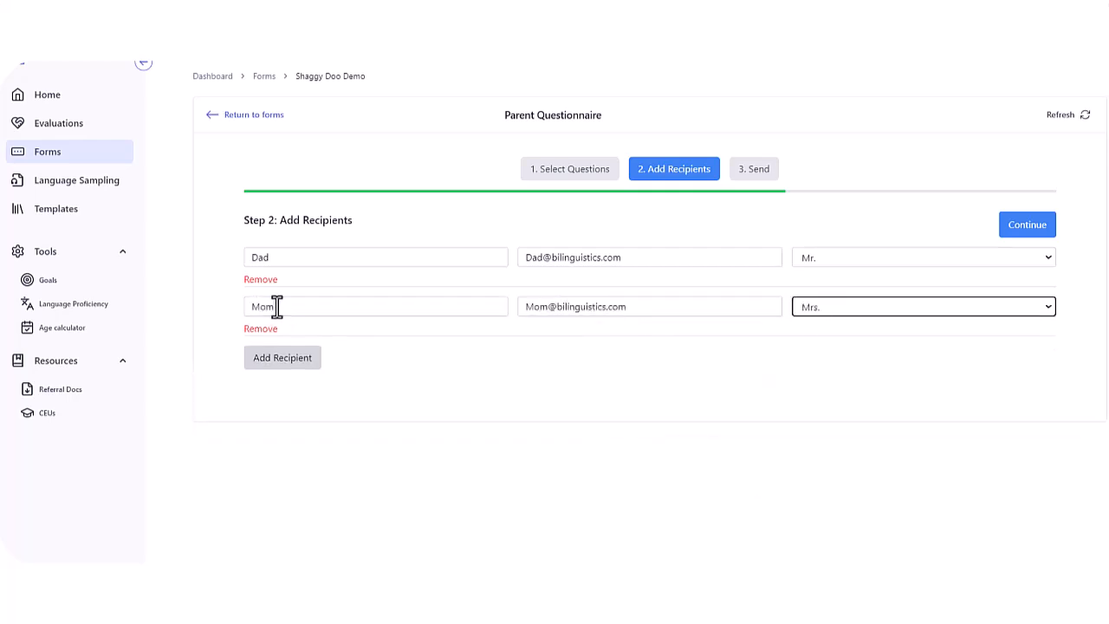
pyautogui.click(1027, 225)
pyautogui.scroll(-1, 777, 275)
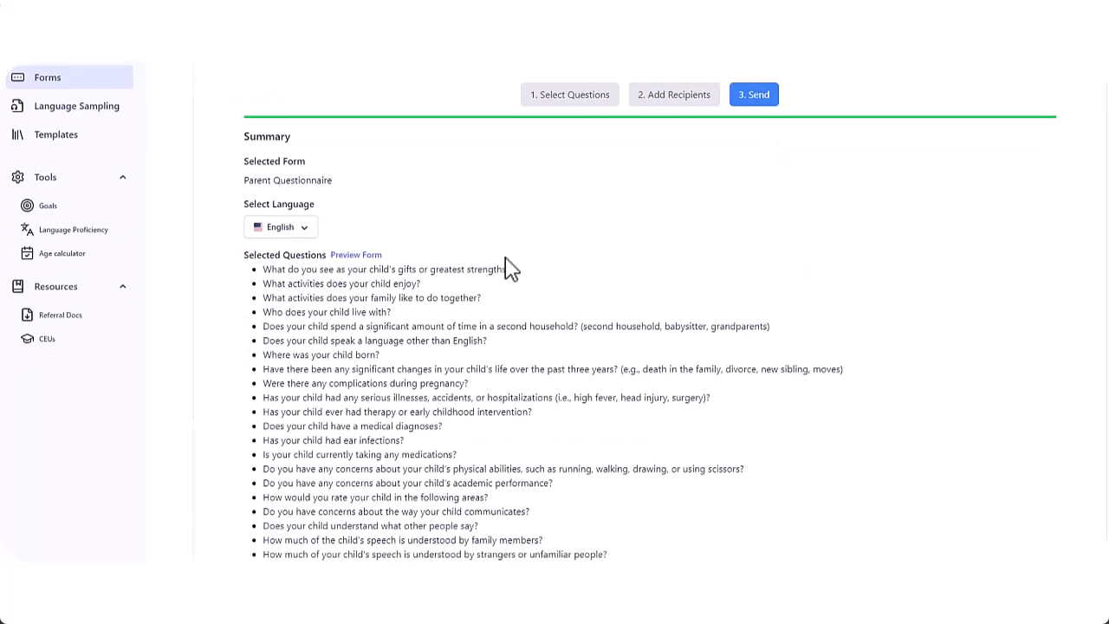
# Preview the parent form and close the preview
pyautogui.click(367, 255)
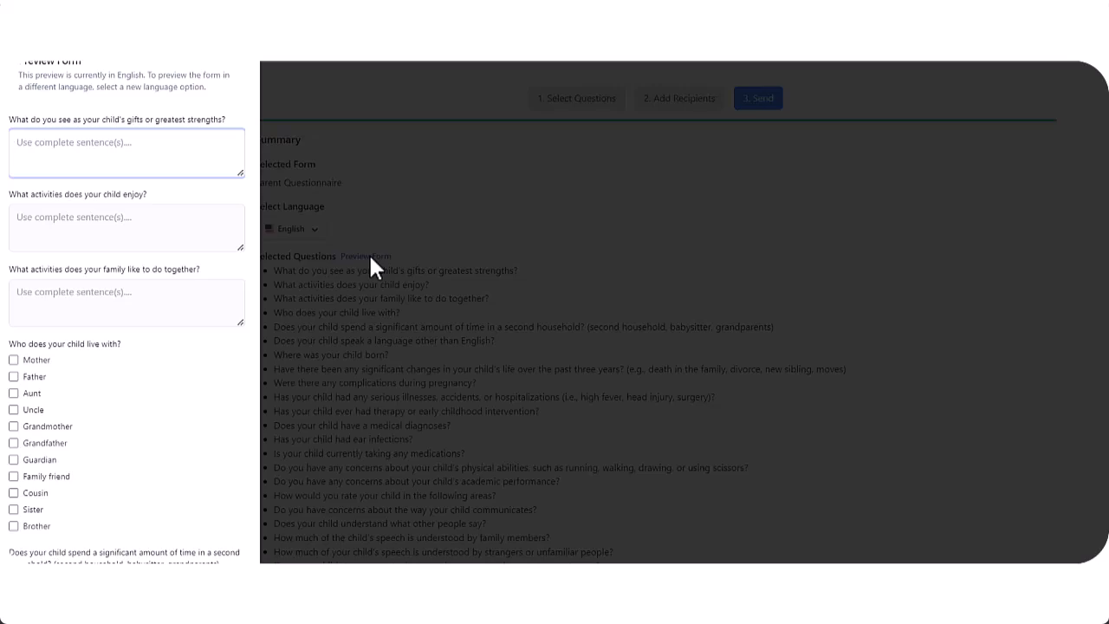
pyautogui.click(408, 168)
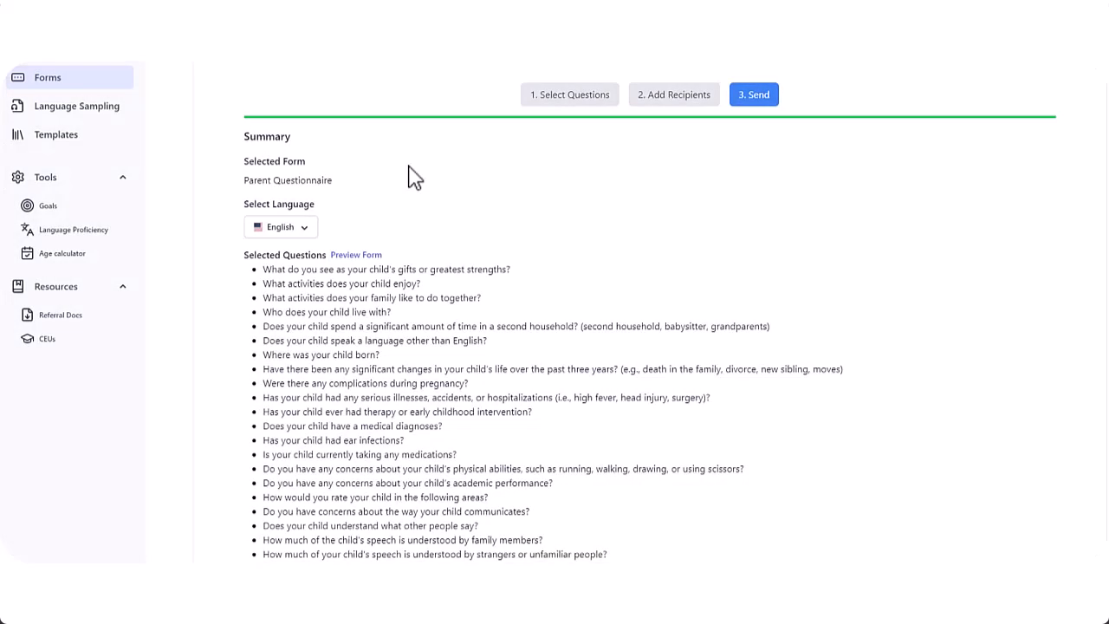
pyautogui.scroll(-3, 414, 186)
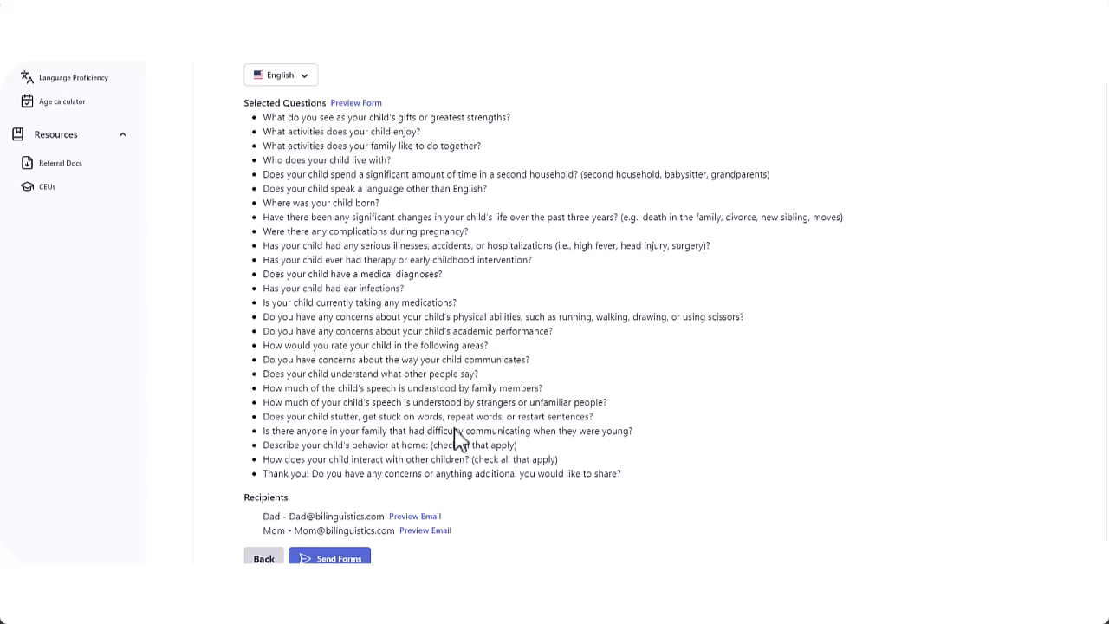
# Try Spanish, restore English as the form language, and send the questionnaire to both parents
pyautogui.click(287, 80)
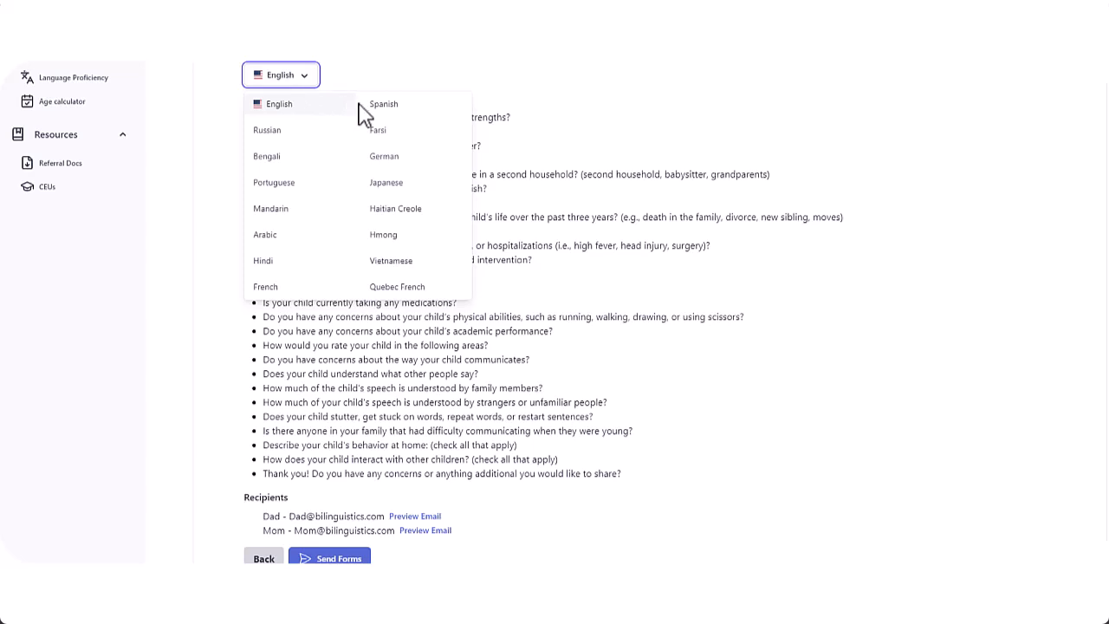
pyautogui.click(384, 103)
pyautogui.click(294, 78)
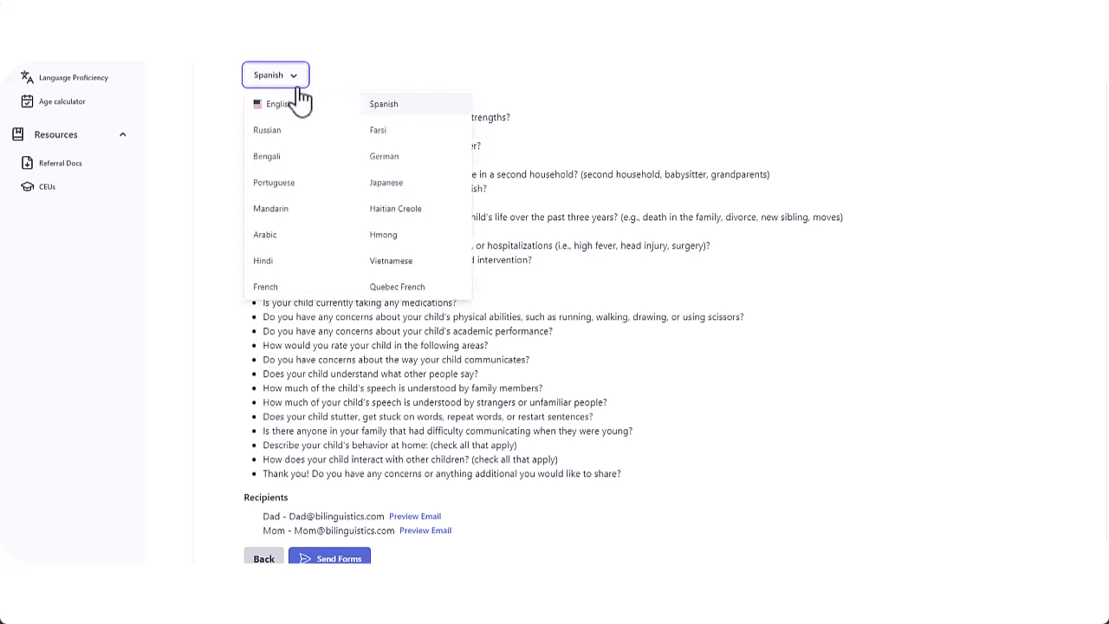
pyautogui.click(293, 104)
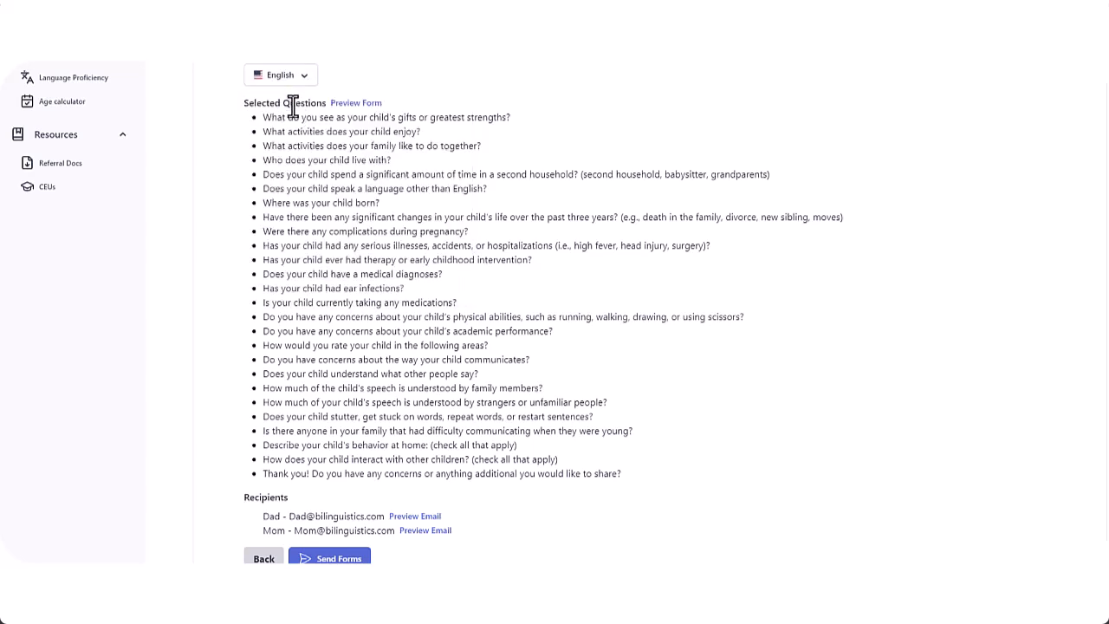
pyautogui.click(346, 559)
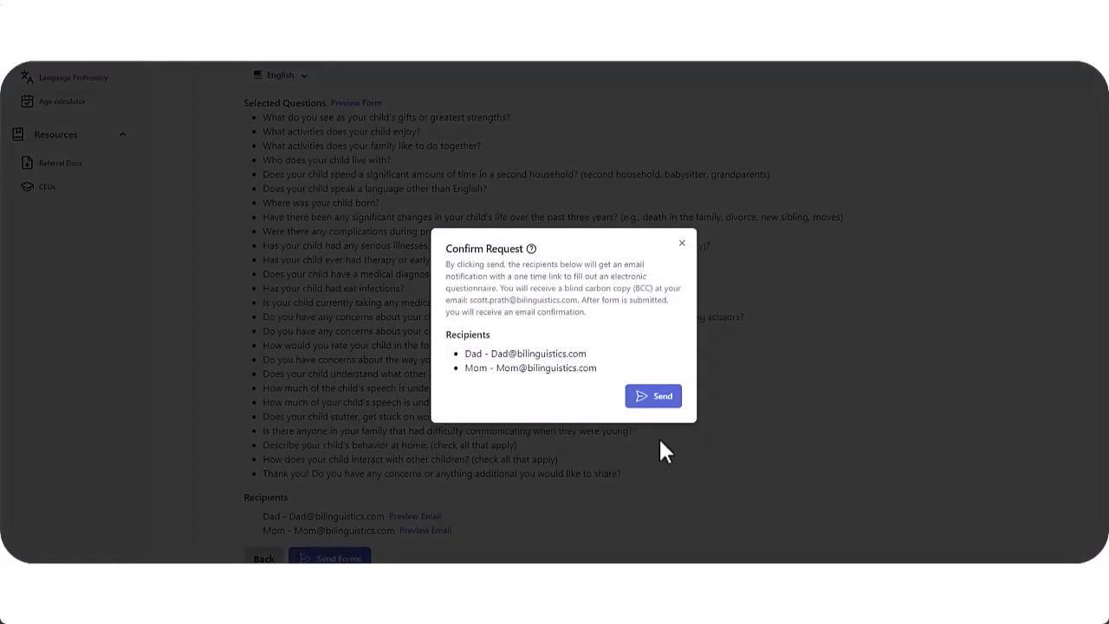
pyautogui.click(660, 400)
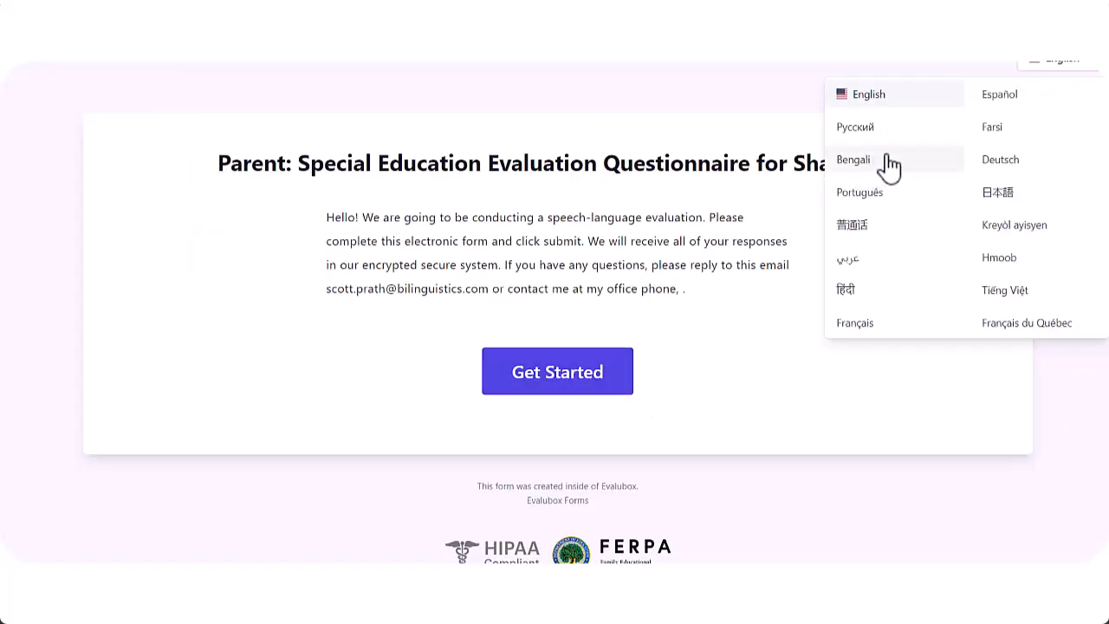
# Switch the parent's questionnaire page to Farsi
pyautogui.click(992, 130)
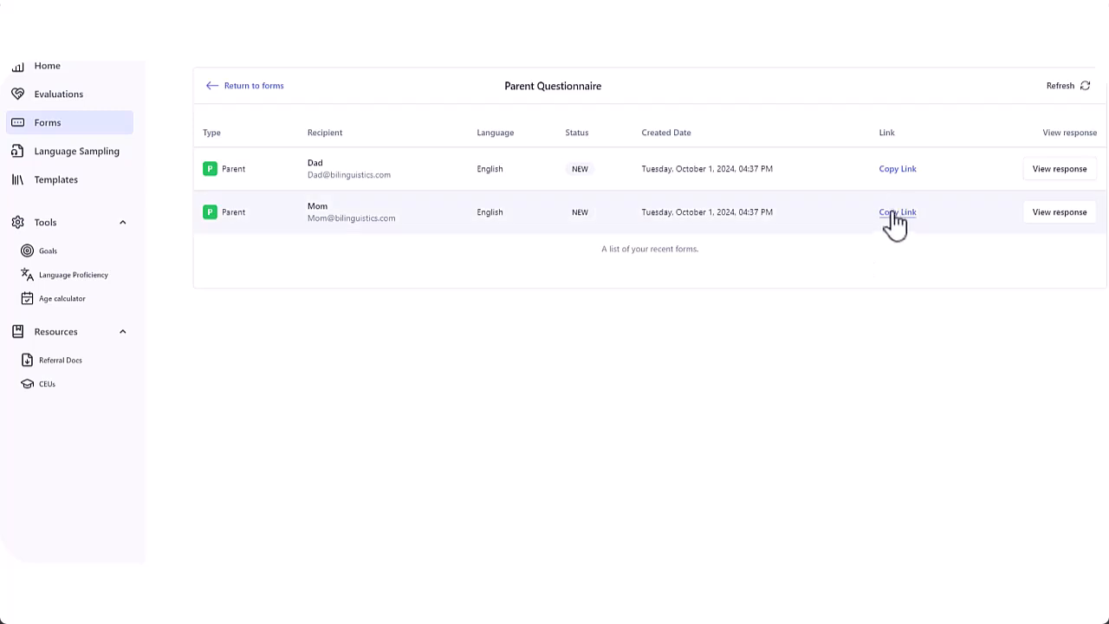
# Load Mom's copied questionnaire link in a new browser tab
pyautogui.hotkey('ctrl', 't')
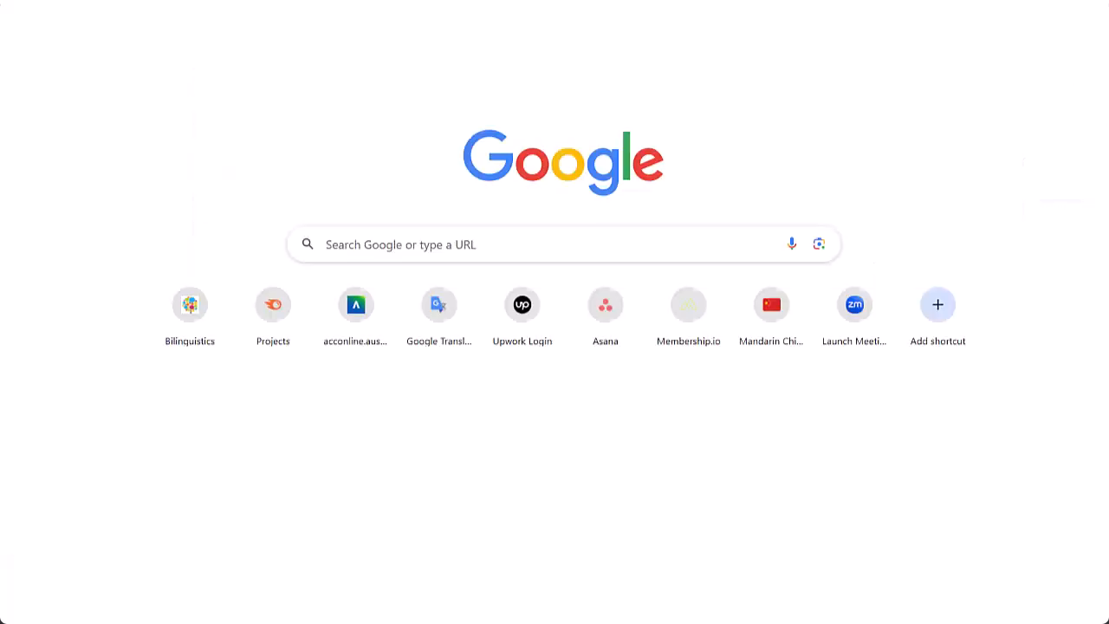
pyautogui.click(346, 43)
pyautogui.hotkey('ctrl', 'v')
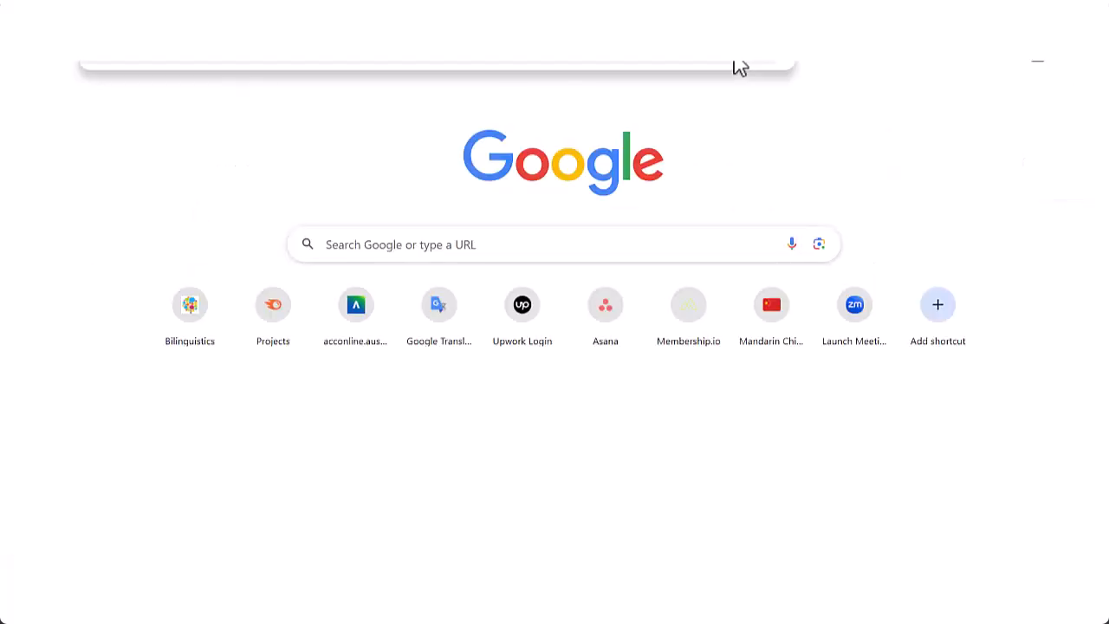
pyautogui.press('Return')
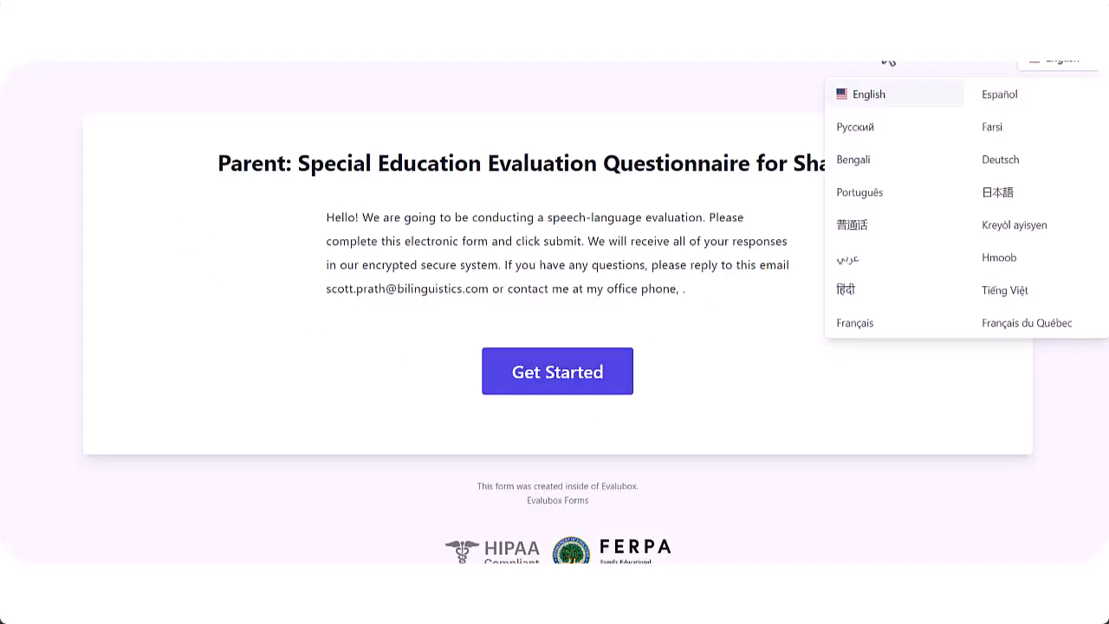
# Begin the questionnaire in English with all questions shown and answer the family activities question
pyautogui.click(876, 94)
pyautogui.click(572, 389)
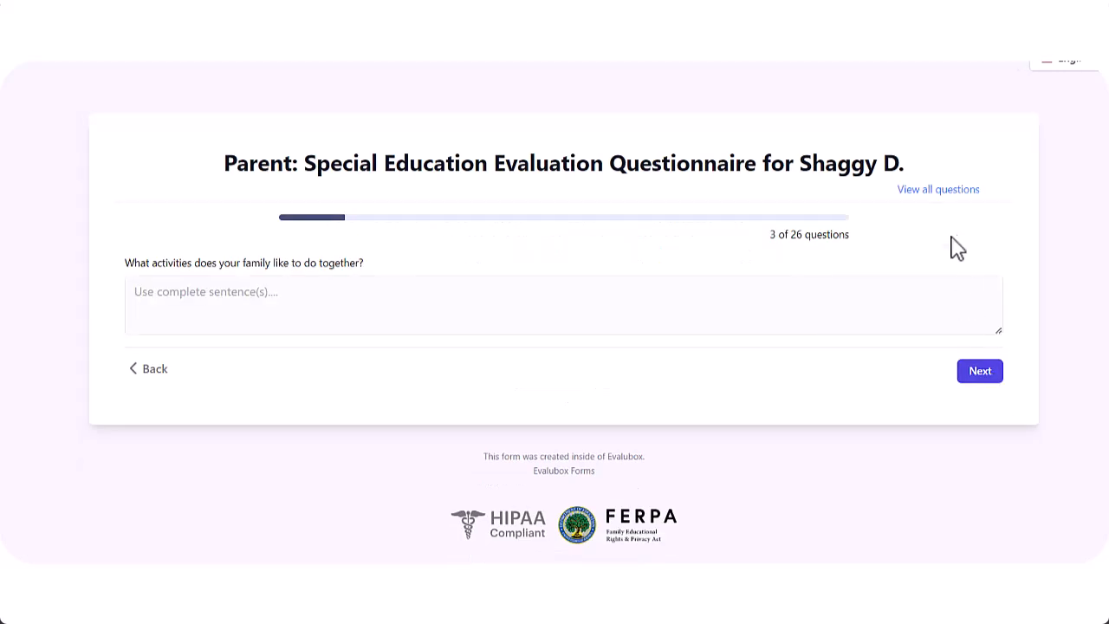
pyautogui.click(940, 196)
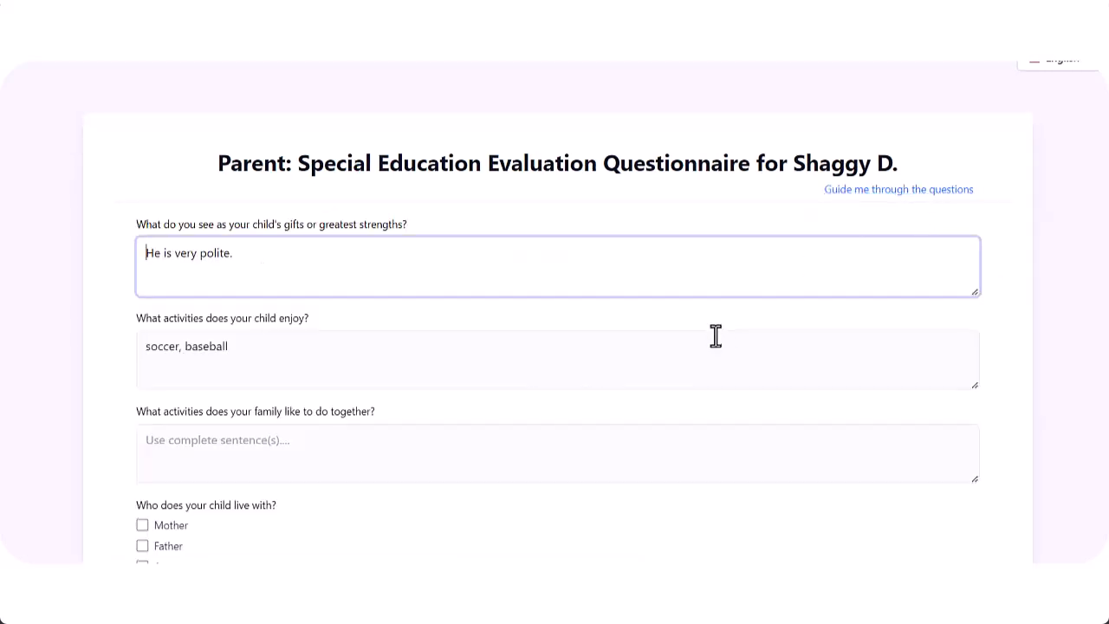
pyautogui.scroll(-2, 713, 335)
pyautogui.click(571, 311)
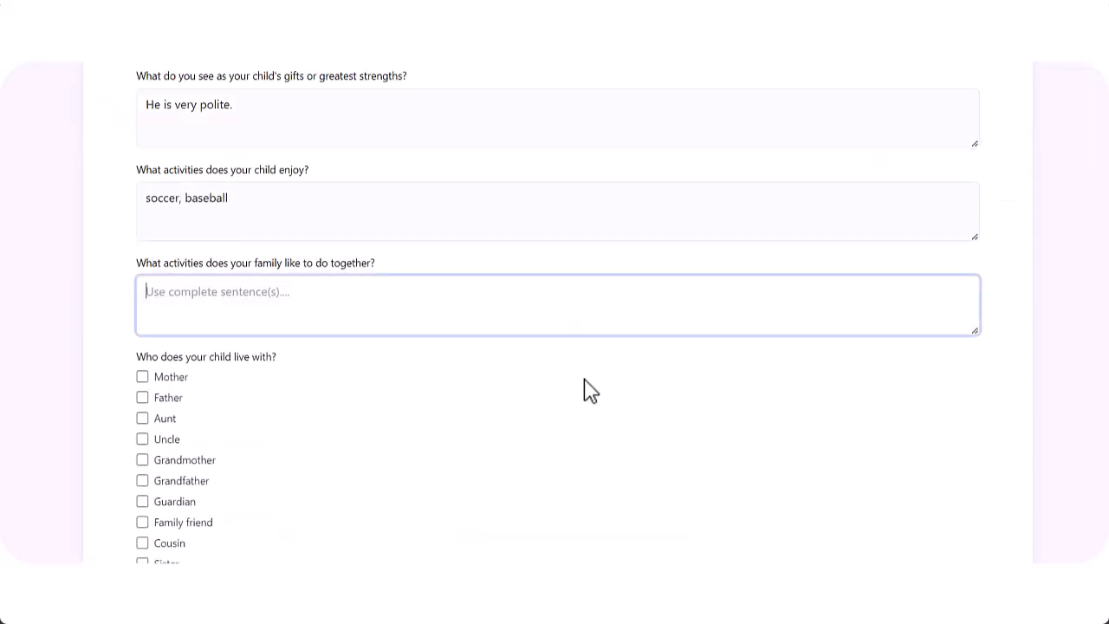
pyautogui.write('Go to the park and shop')
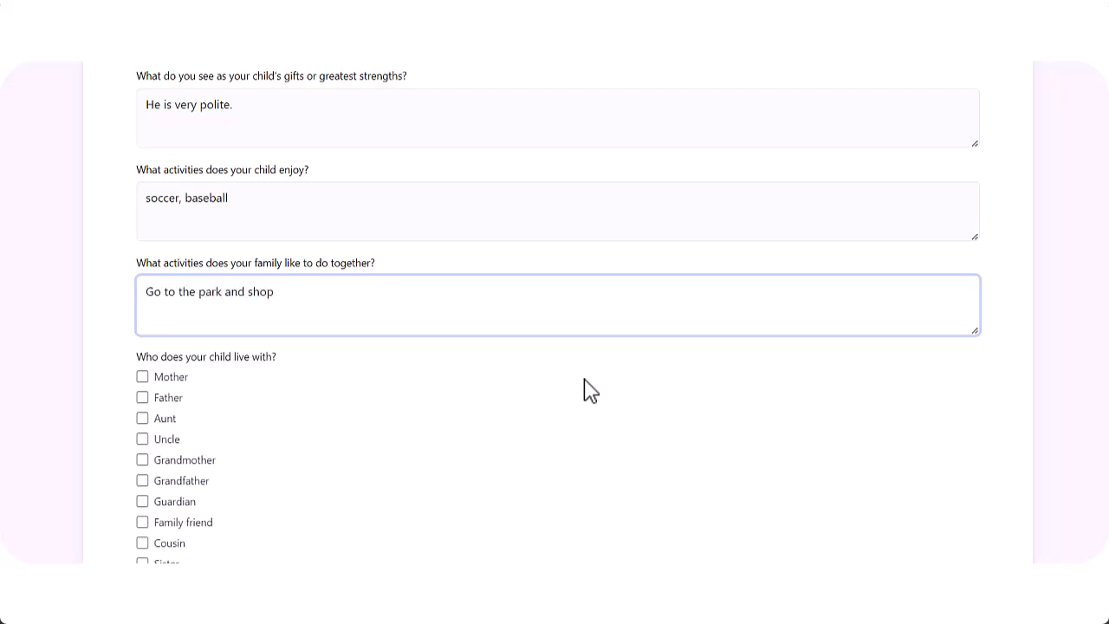
# Record the household as Mother, Father, Aunt, Uncle, plus Grandparent's house with Grandmother and Grandfather
pyautogui.click(142, 376)
pyautogui.click(142, 396)
pyautogui.click(143, 418)
pyautogui.click(143, 438)
pyautogui.scroll(-3, 145, 443)
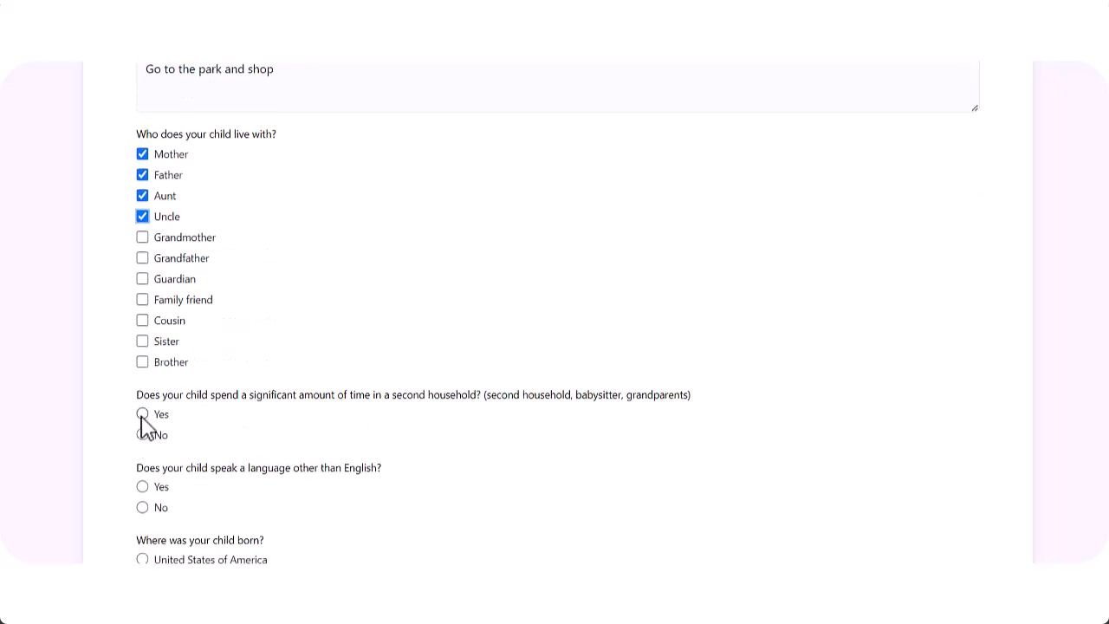
pyautogui.click(142, 414)
pyautogui.scroll(-2, 142, 425)
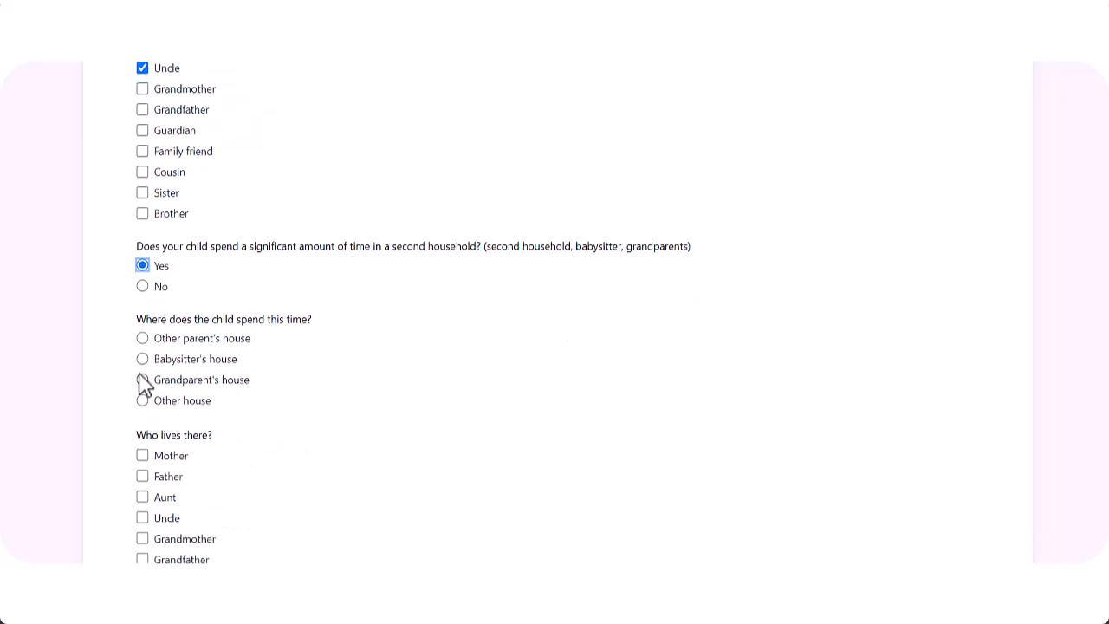
pyautogui.click(143, 380)
pyautogui.scroll(-2, 126, 394)
pyautogui.click(142, 391)
pyautogui.click(143, 411)
pyautogui.scroll(-4, 275, 426)
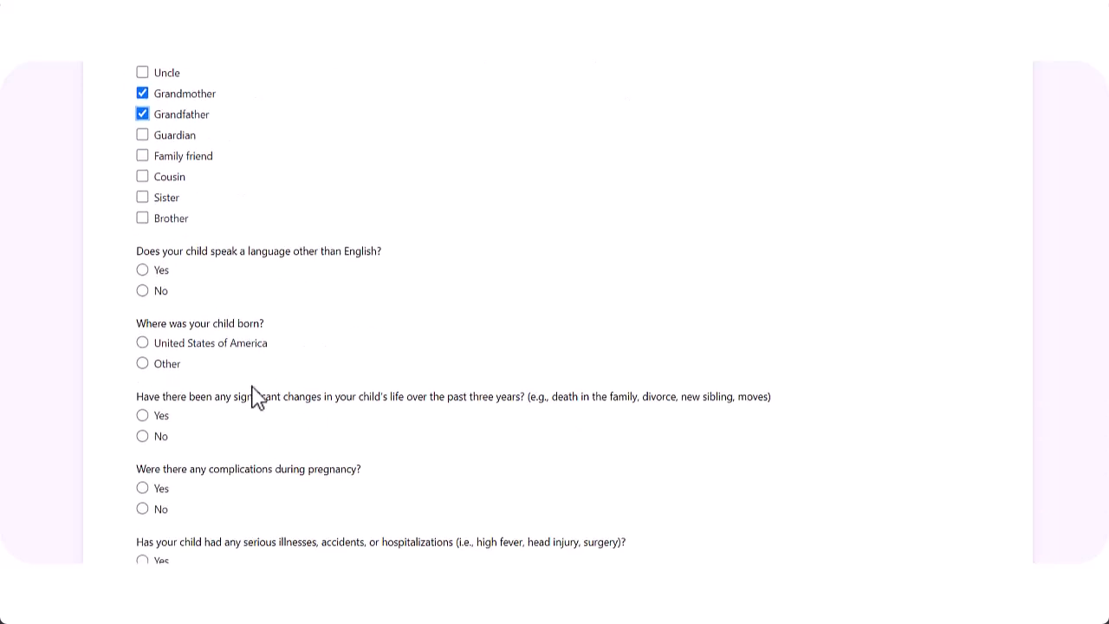
# Answer Yes to another language and enter Farsi as the home language
pyautogui.click(142, 270)
pyautogui.click(142, 429)
pyautogui.click(191, 493)
pyautogui.write('Farsi')
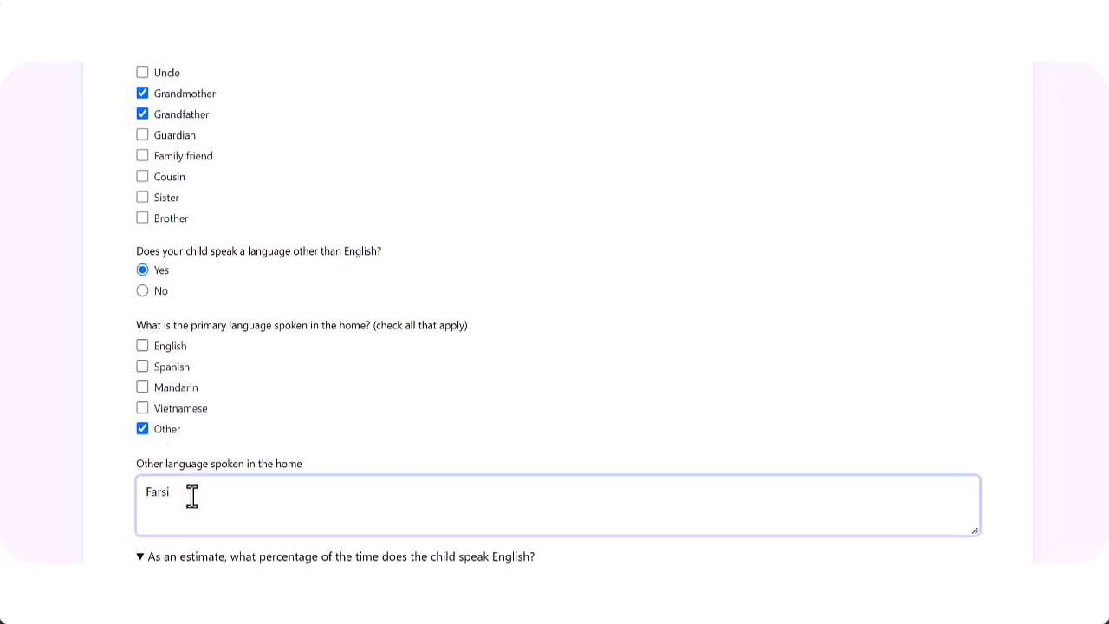
# Slide the after-school, evening and weekend English speaking and hearing percentages toward home-language only
pyautogui.scroll(-3, 350, 366)
pyautogui.moveTo(267, 330); pyautogui.dragTo(176, 330)
pyautogui.moveTo(269, 423); pyautogui.dragTo(158, 453)
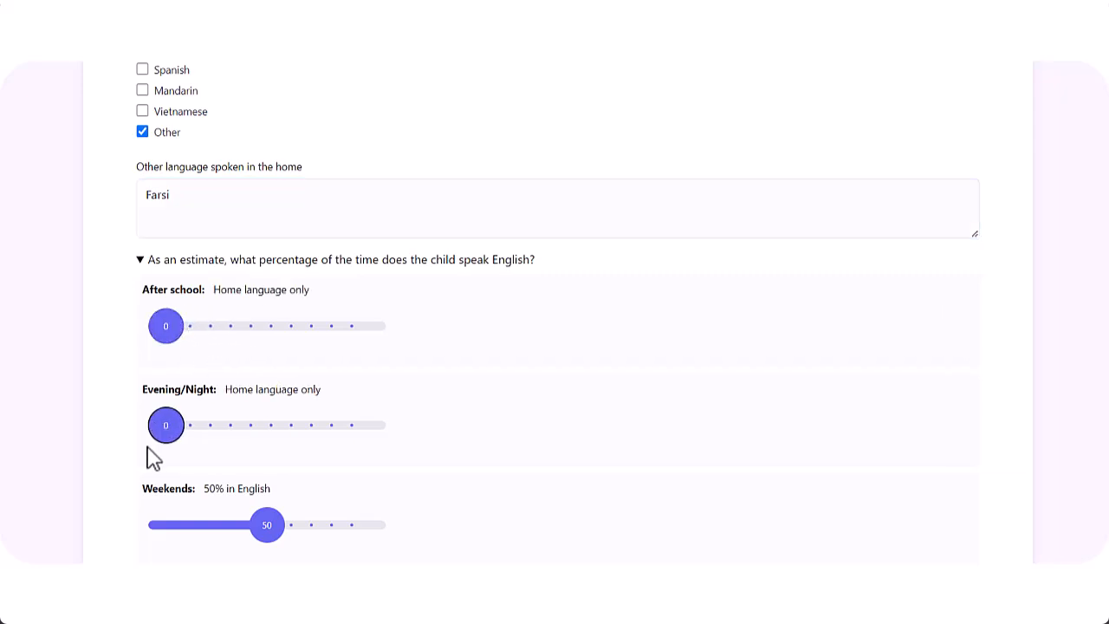
pyautogui.moveTo(262, 522); pyautogui.dragTo(245, 522)
pyautogui.scroll(-3, 314, 456)
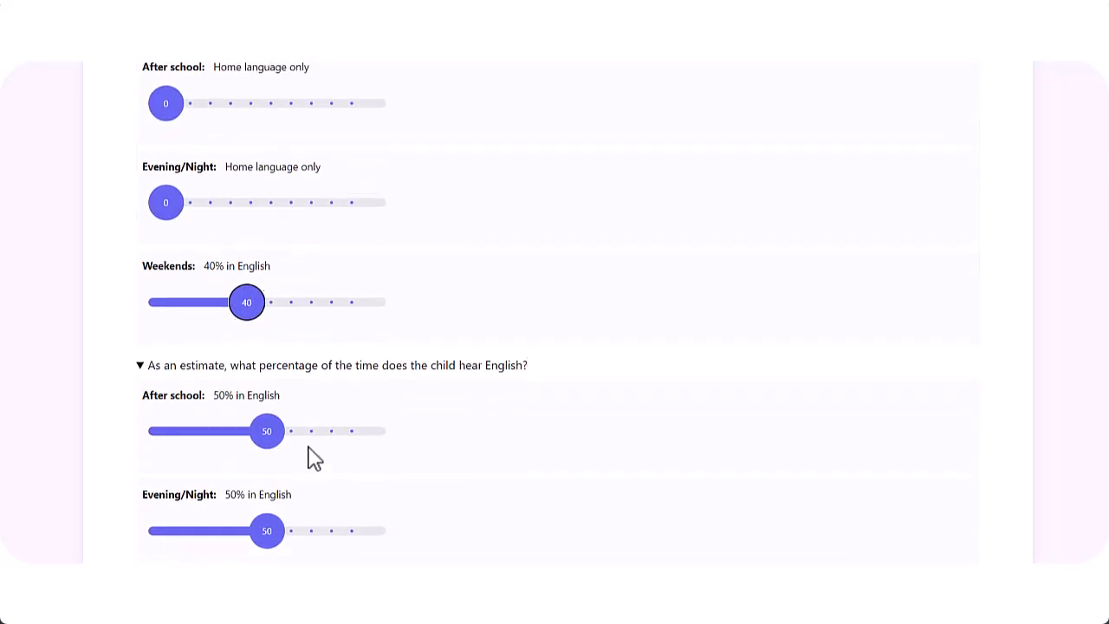
pyautogui.moveTo(265, 355); pyautogui.dragTo(136, 378)
pyautogui.moveTo(260, 464); pyautogui.dragTo(154, 481)
pyautogui.scroll(-3, 230, 453)
pyautogui.moveTo(265, 331); pyautogui.dragTo(240, 337)
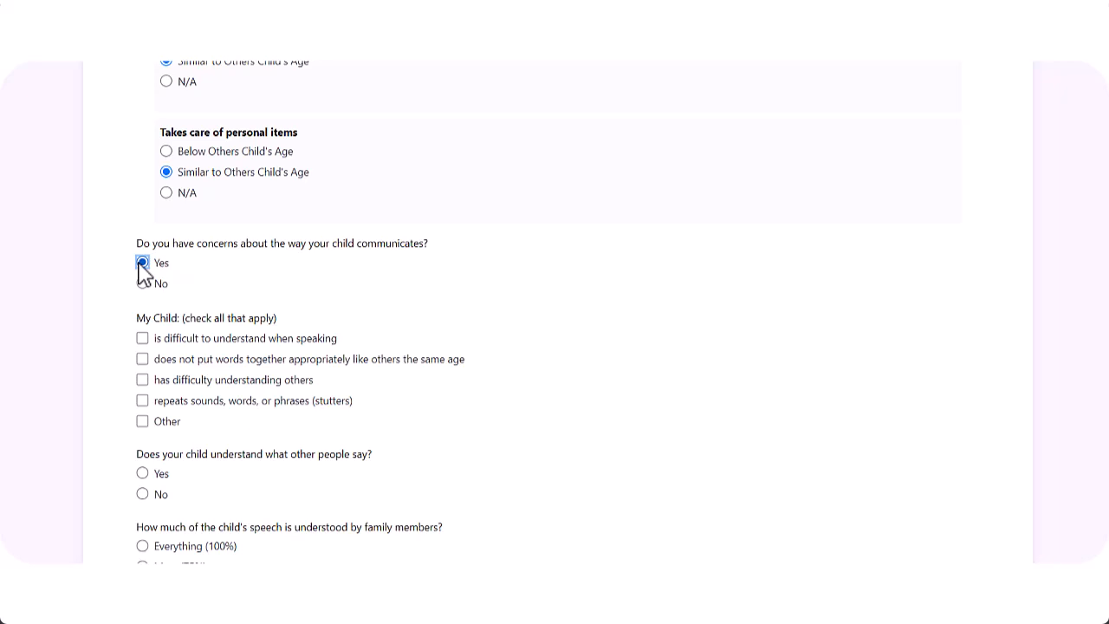
# Tick speaking and comprehension difficulties and rate family and stranger understanding at Some (50%)
pyautogui.click(142, 339)
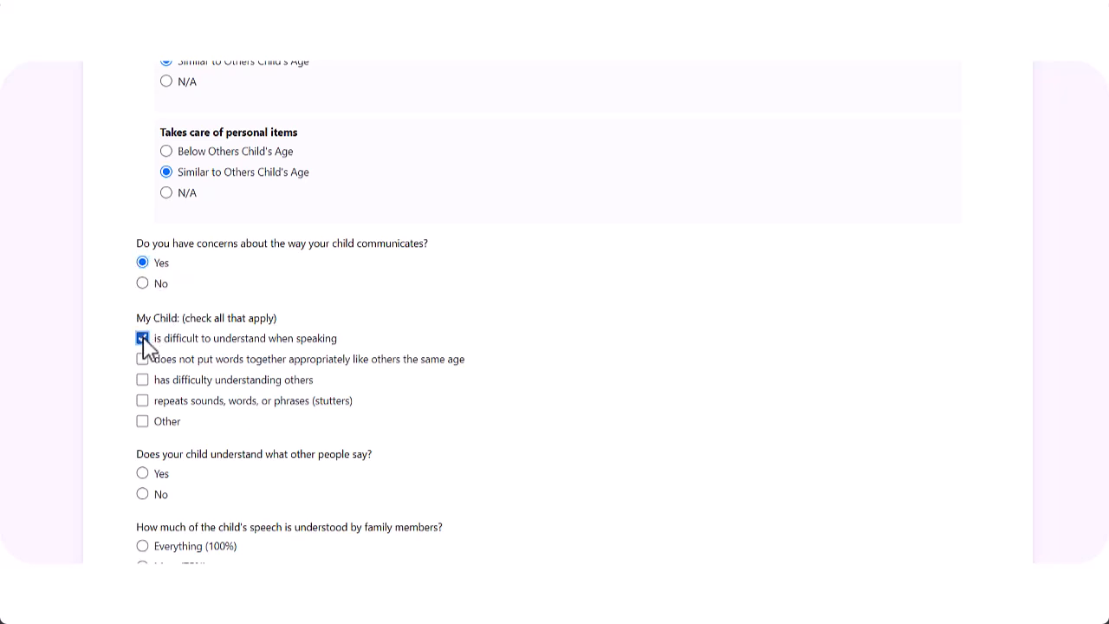
pyautogui.click(142, 380)
pyautogui.scroll(-2, 144, 389)
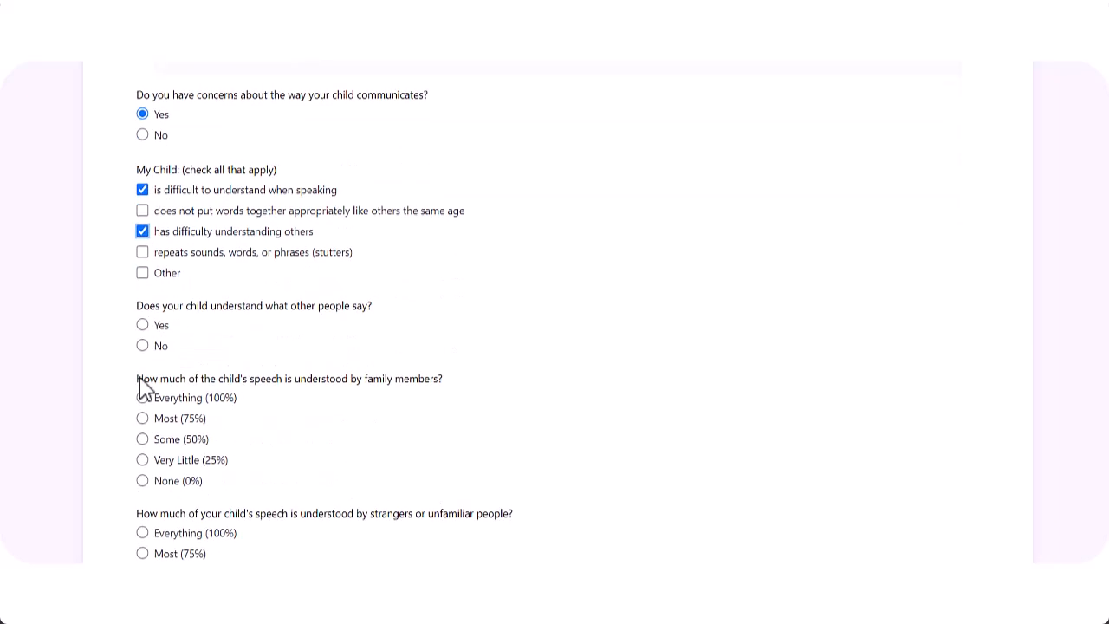
pyautogui.click(143, 347)
pyautogui.click(142, 325)
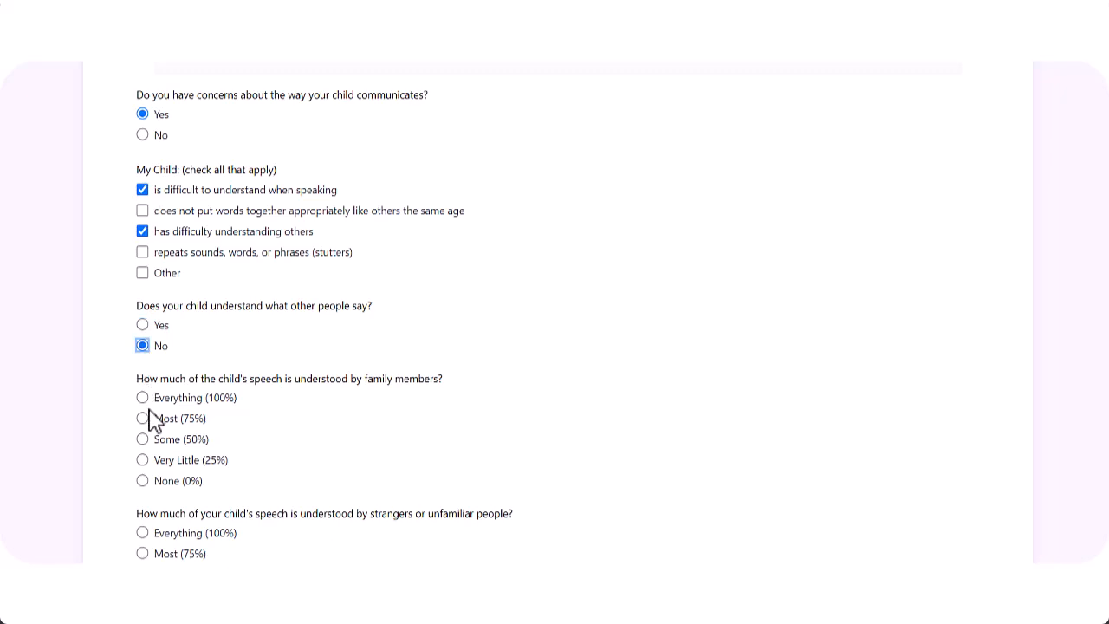
pyautogui.click(143, 440)
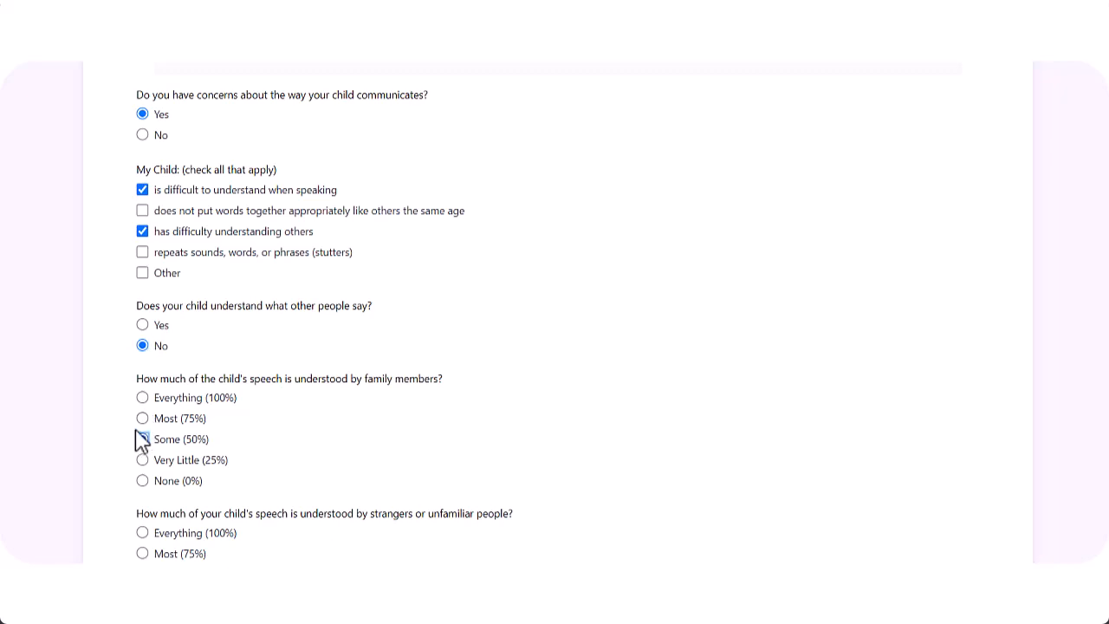
pyautogui.scroll(-3, 139, 441)
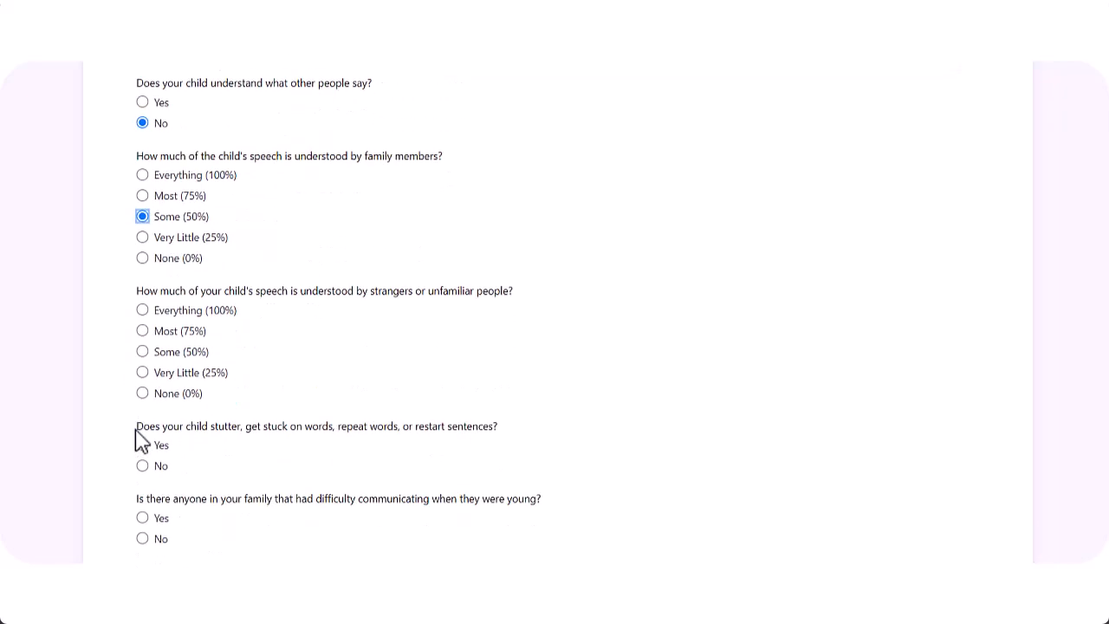
pyautogui.click(142, 353)
# Answer No to stuttering and Yes to family communication difficulty, naming the uncle
pyautogui.scroll(-2, 143, 364)
pyautogui.click(142, 317)
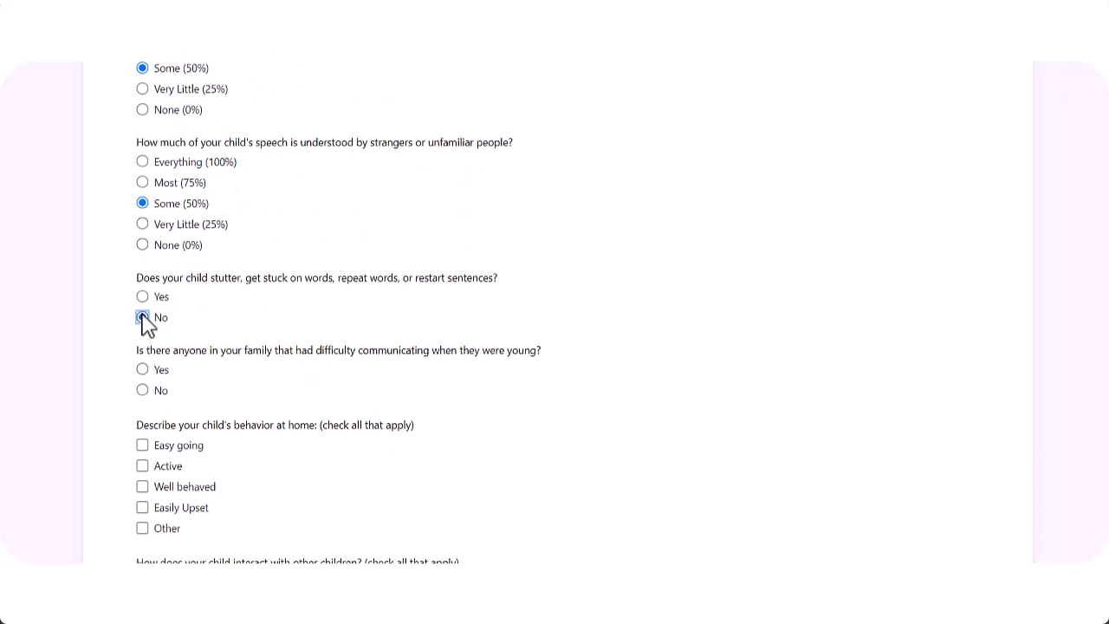
pyautogui.click(142, 390)
pyautogui.click(142, 369)
pyautogui.click(157, 453)
pyautogui.write('uncle')
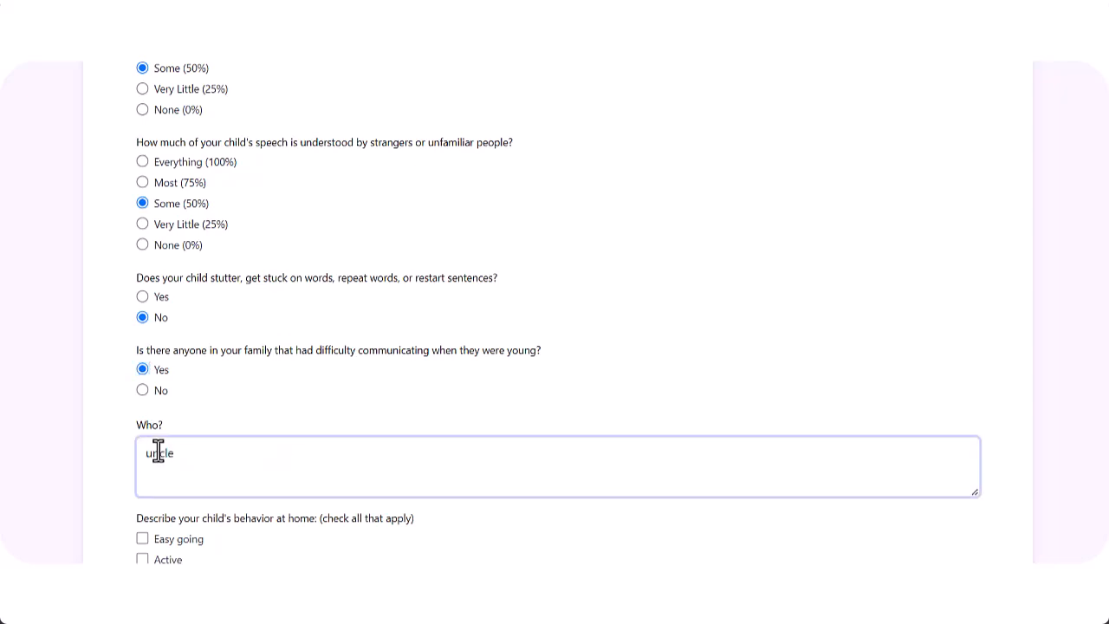
pyautogui.scroll(-3, 147, 446)
# Mark the child as Active, playing with and watching other children, and start additional concerns
pyautogui.click(142, 337)
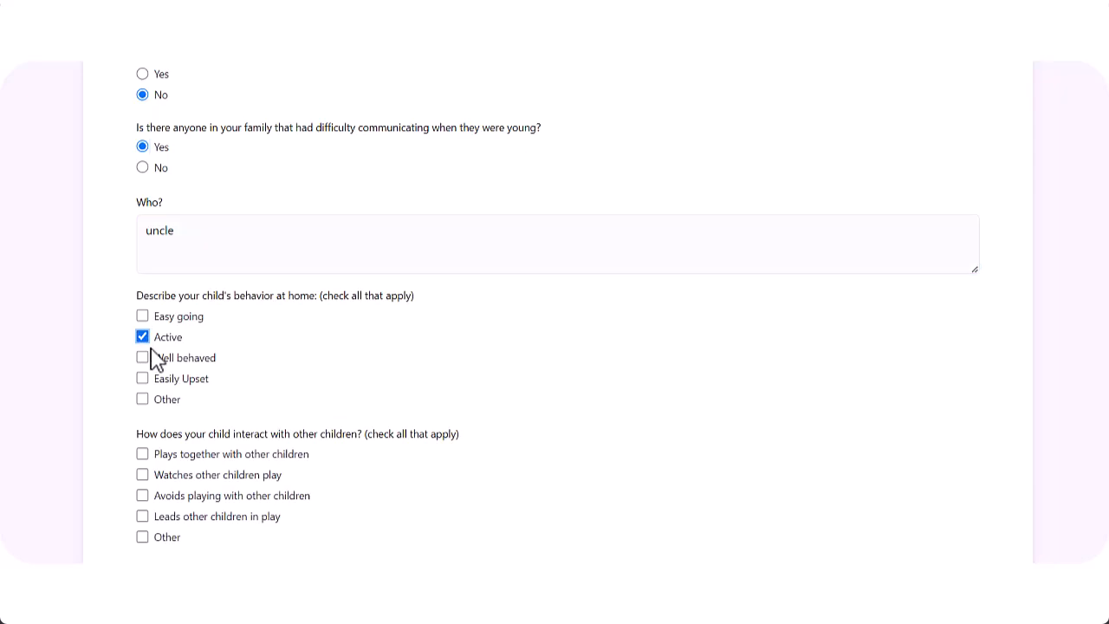
pyautogui.scroll(-1, 144, 410)
pyautogui.click(142, 454)
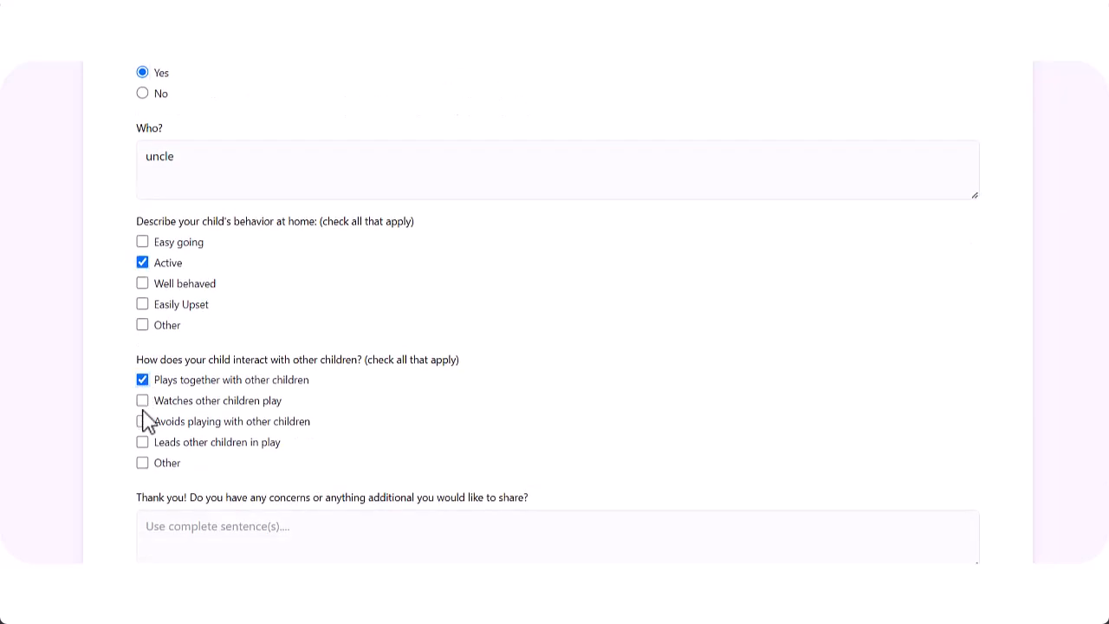
pyautogui.click(142, 400)
pyautogui.click(196, 524)
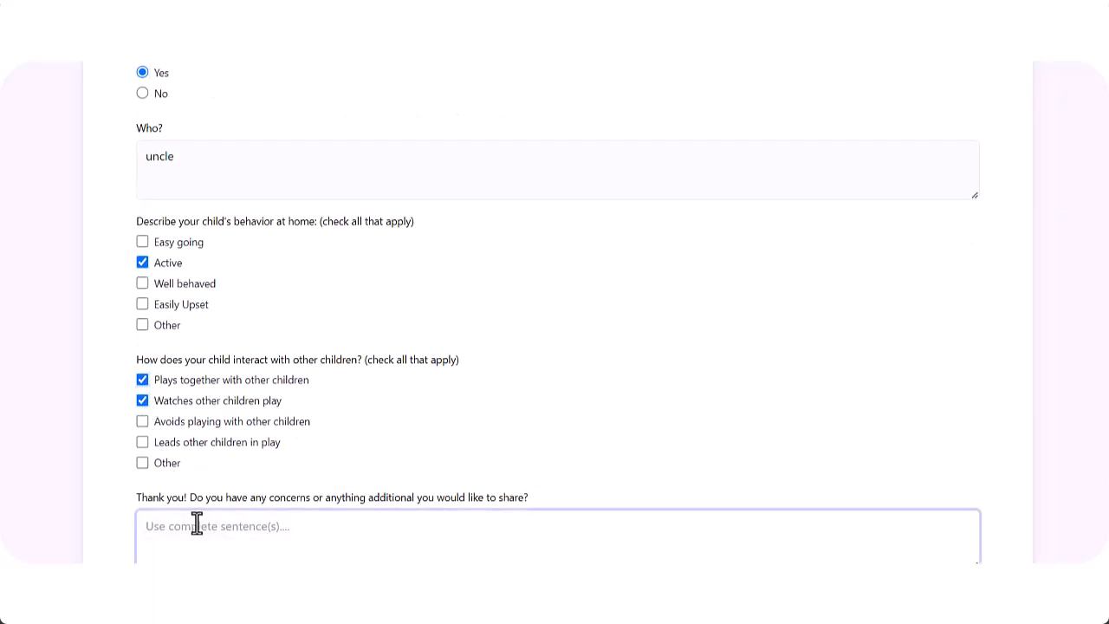
pyautogui.write('I w')
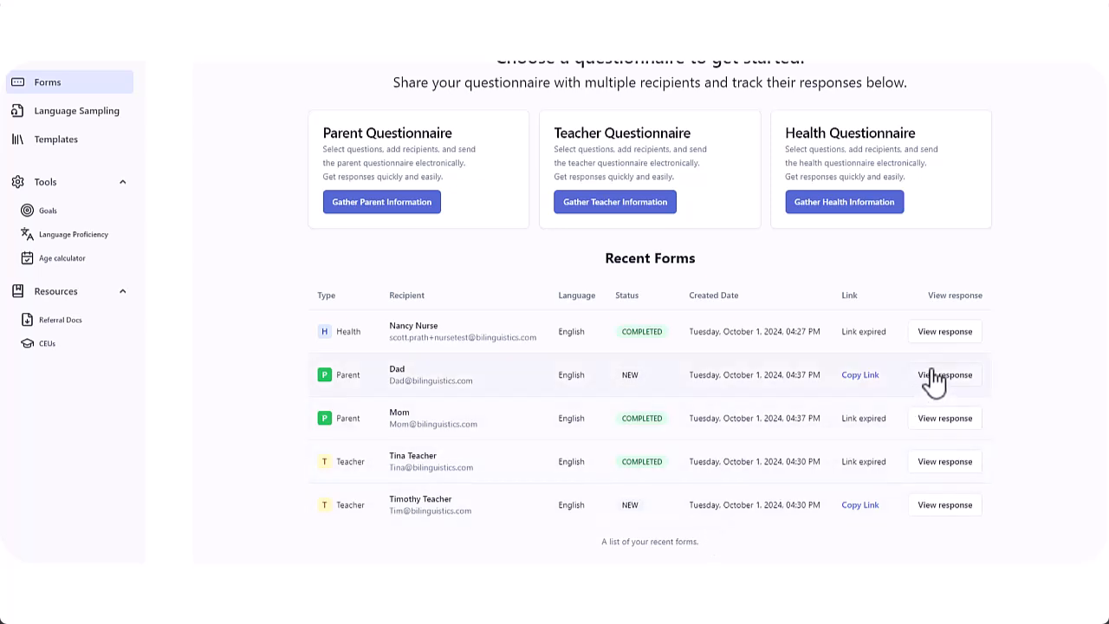
# Open the teacher's questionnaire response, then return to the Forms overview
pyautogui.scroll(2, 931, 386)
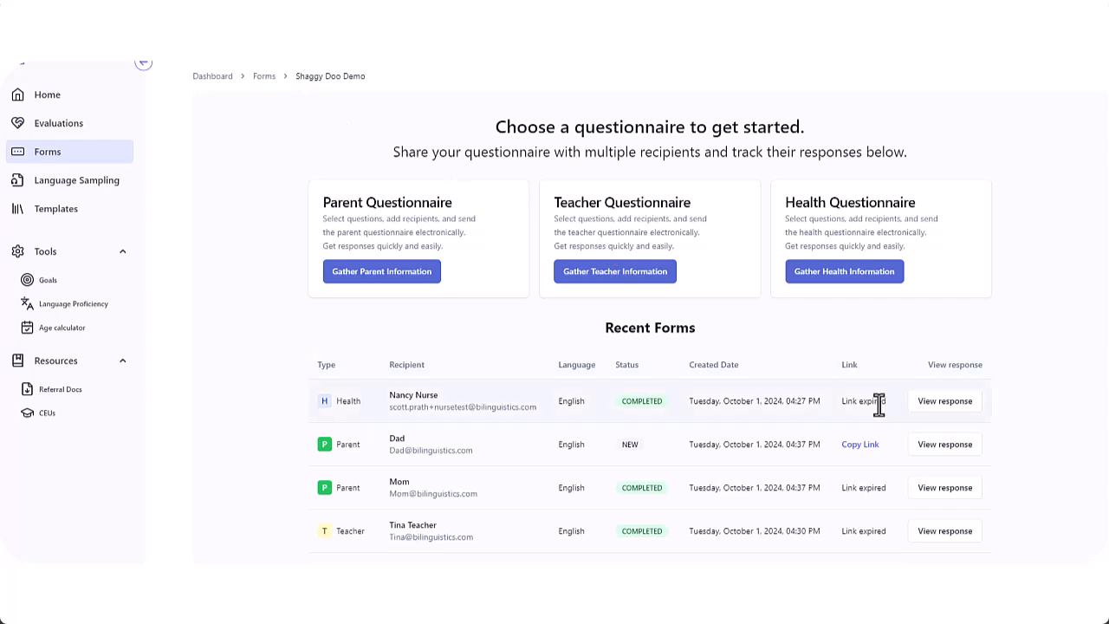
pyautogui.scroll(-2, 879, 404)
pyautogui.click(948, 468)
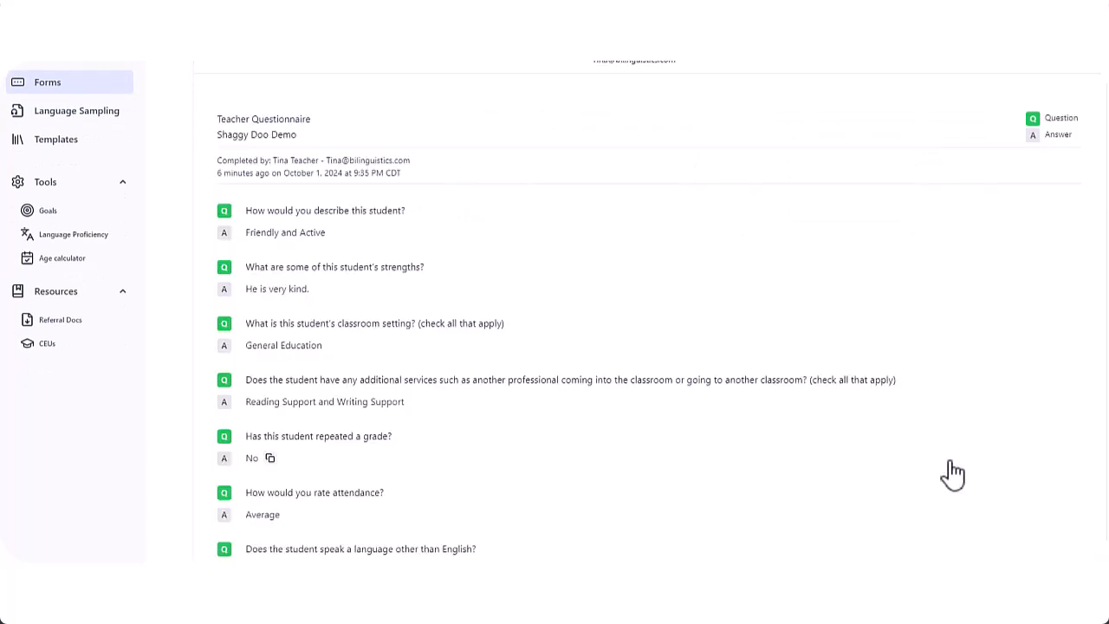
pyautogui.scroll(2, 477, 233)
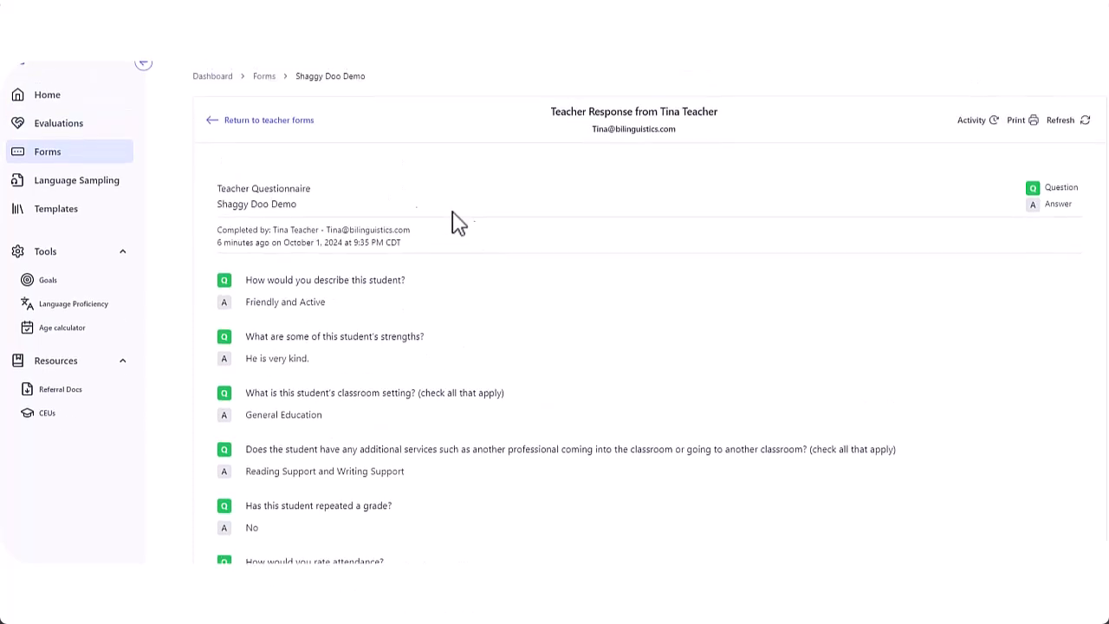
pyautogui.click(264, 78)
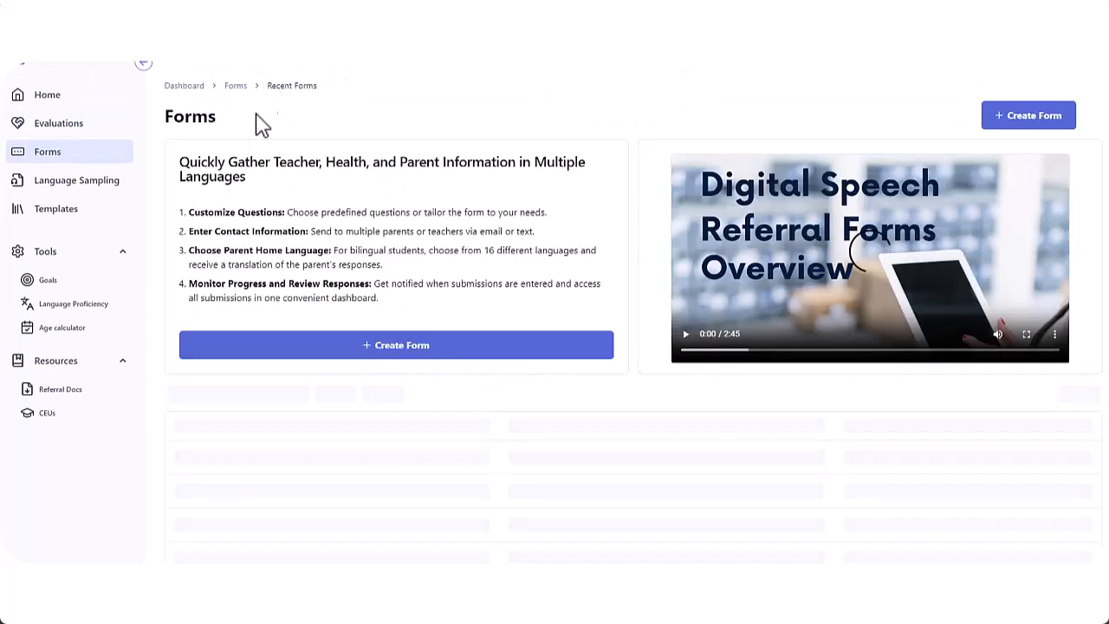
# Highlight the forms totals: 6 in progress, 3 completed, 9 sent
pyautogui.scroll(-5, 257, 282)
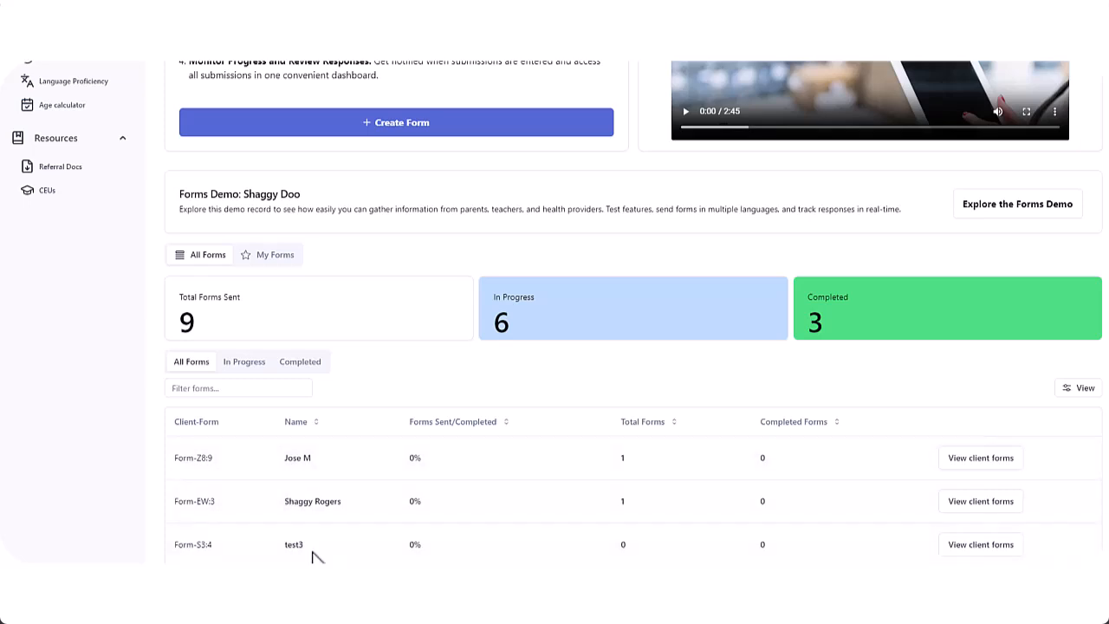
pyautogui.scroll(3, 314, 520)
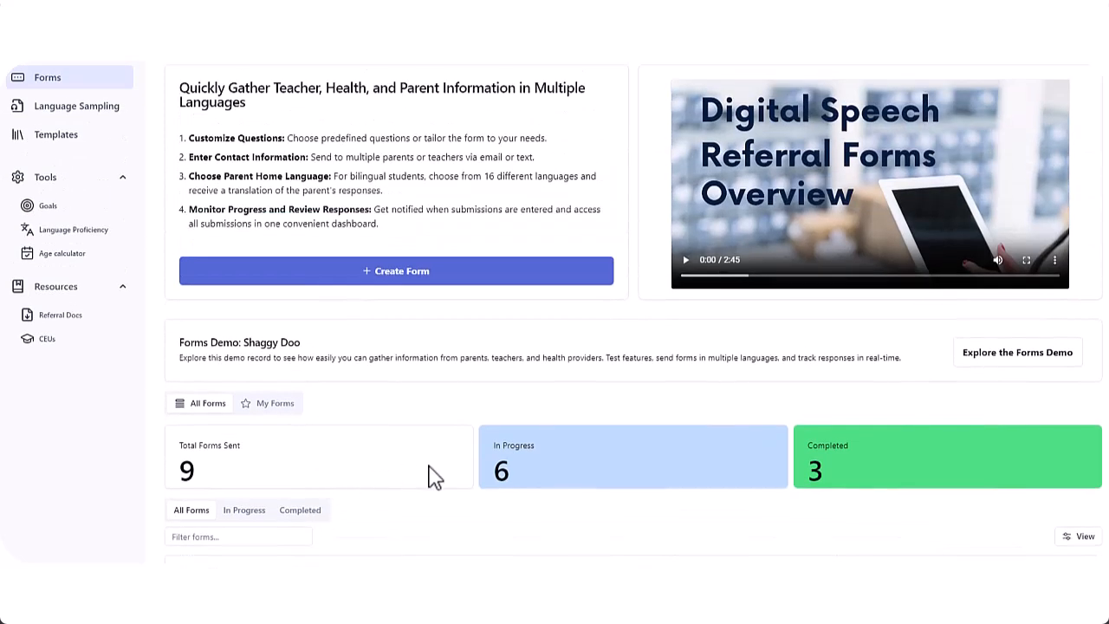
pyautogui.doubleClick(500, 472)
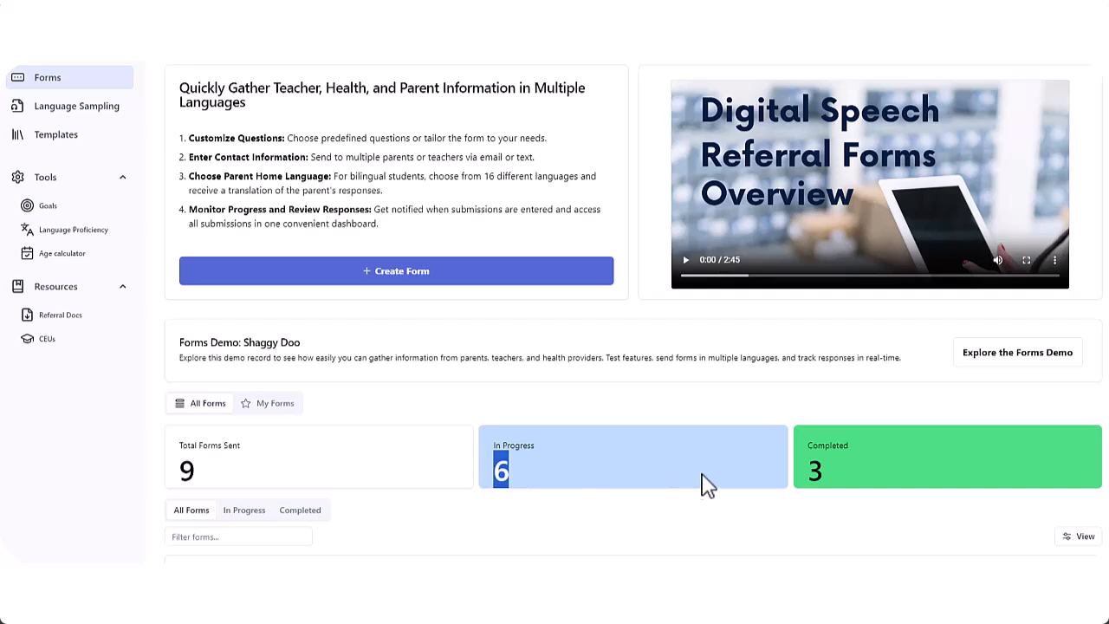
pyautogui.doubleClick(819, 478)
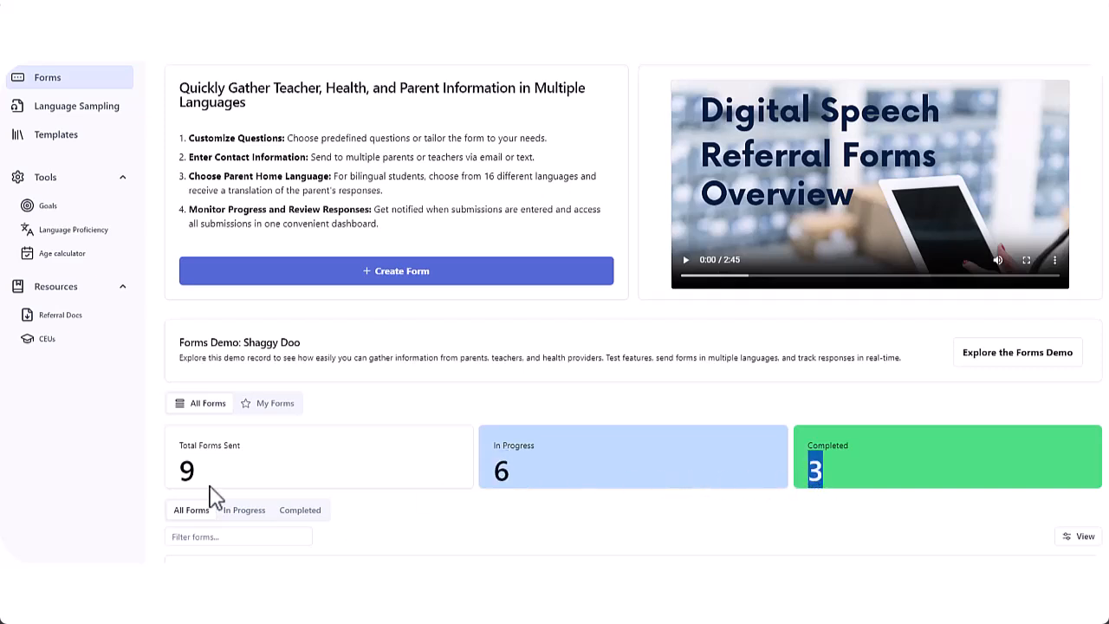
pyautogui.doubleClick(188, 472)
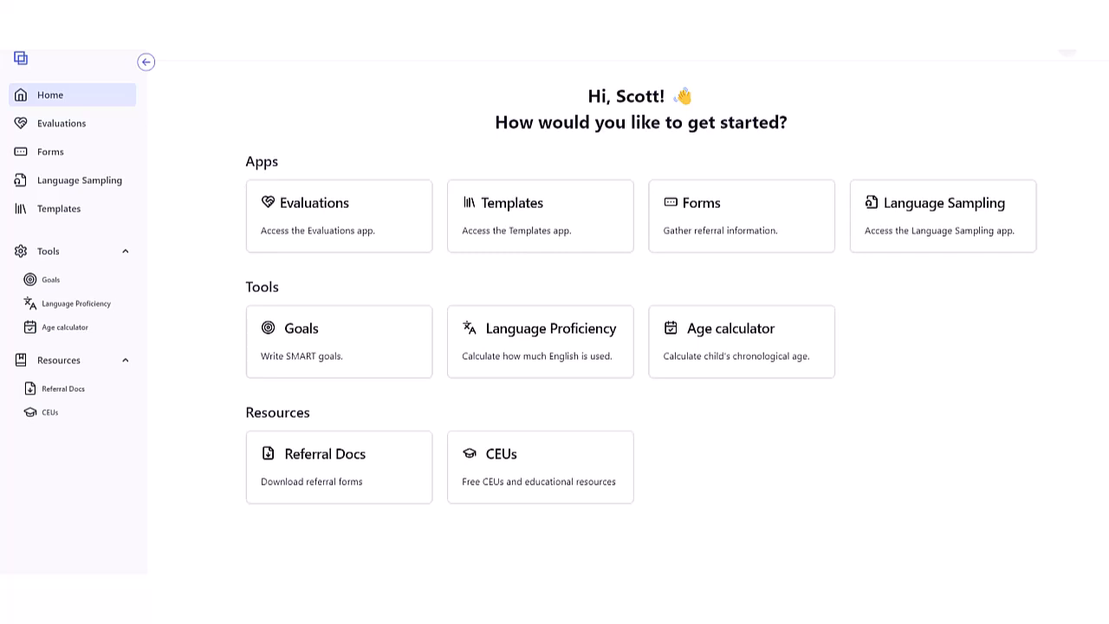
# Open Referral Docs and scroll through the Parent Questionnaire PDF pages
pyautogui.click(313, 459)
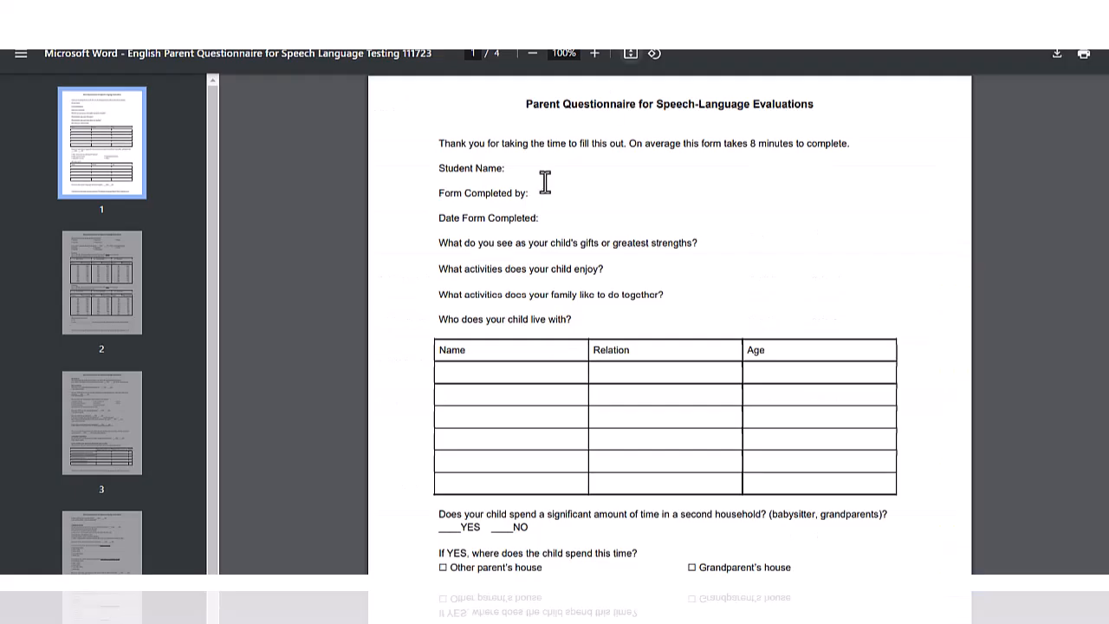
pyautogui.scroll(-12, 486, 191)
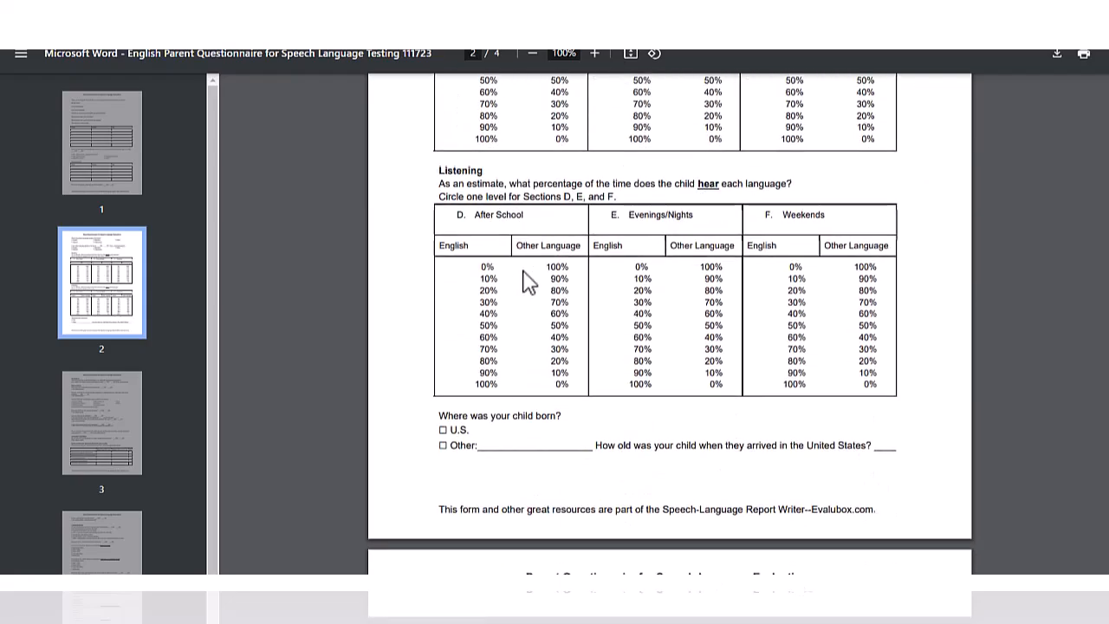
pyautogui.scroll(-3, 526, 217)
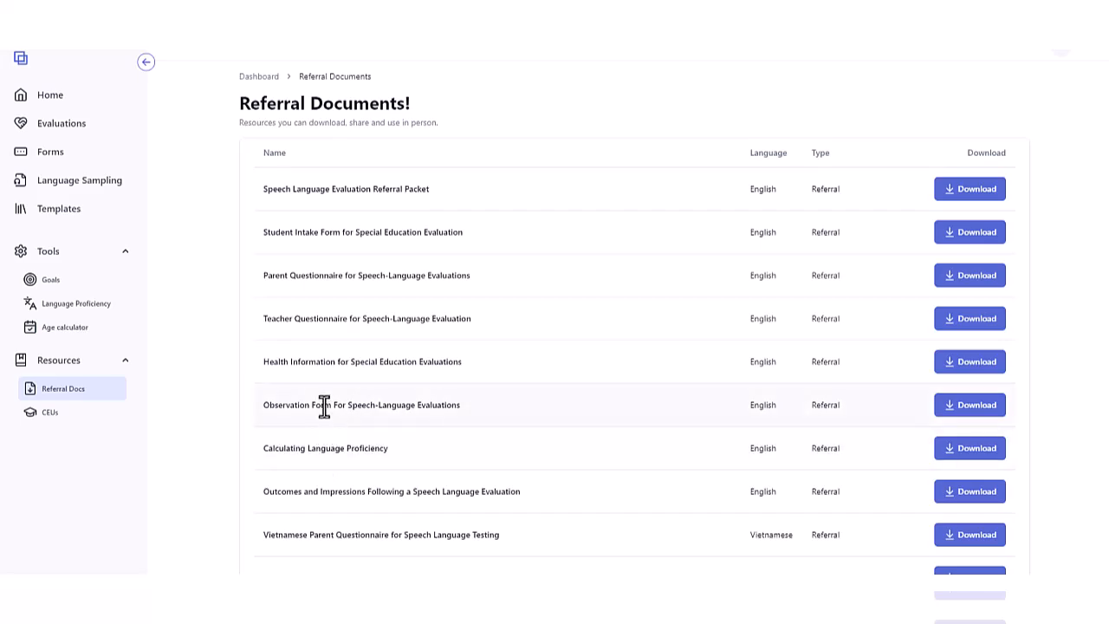
pyautogui.scroll(-3, 324, 402)
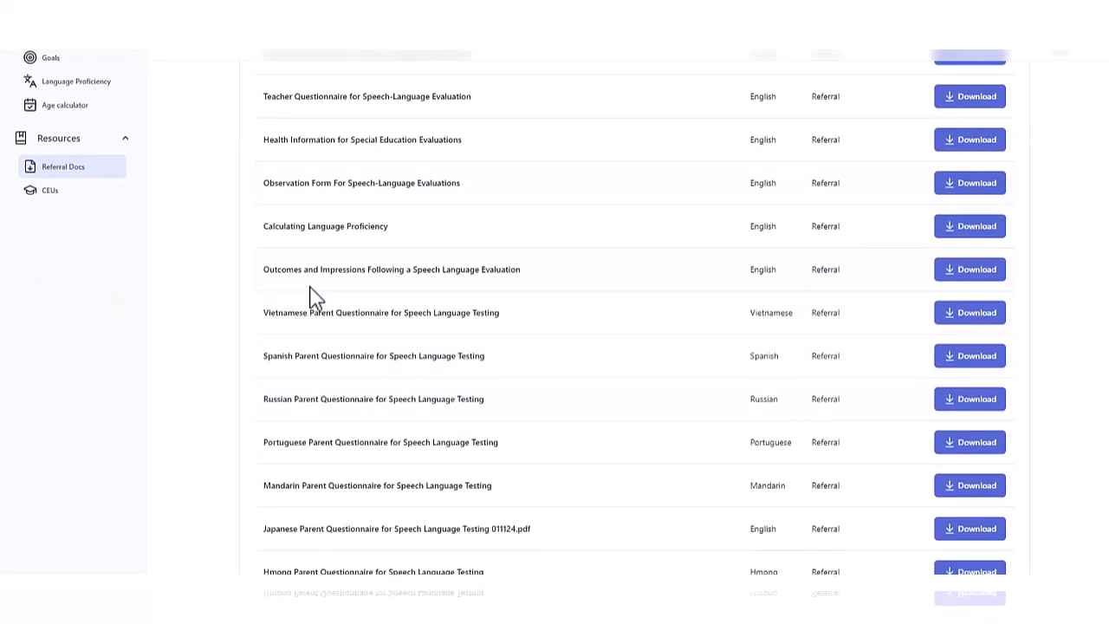
pyautogui.scroll(-2, 314, 300)
pyautogui.scroll(-2, 314, 300)
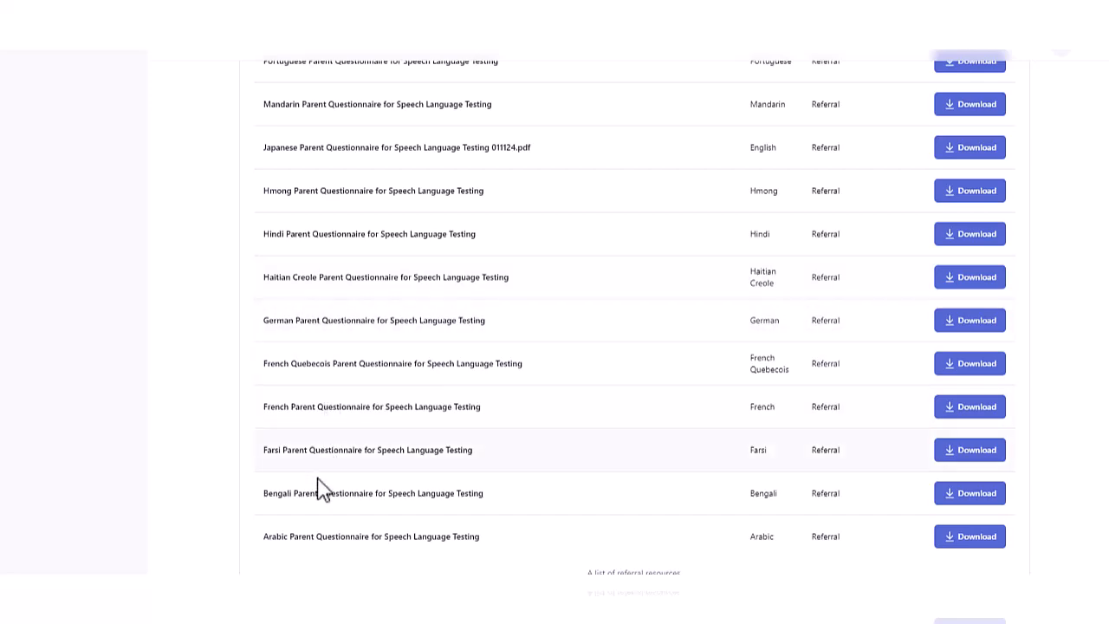
pyautogui.scroll(5, 349, 411)
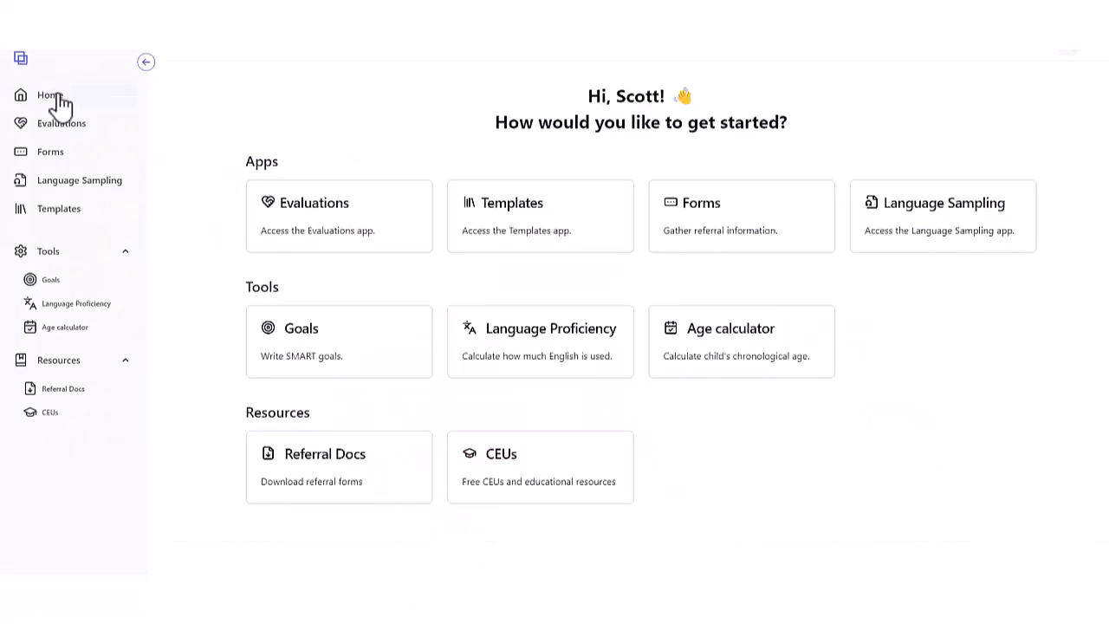
# In the Language Exposure and Use Calculator, set all school speaking and listening sliders near 100% English
pyautogui.click(57, 100)
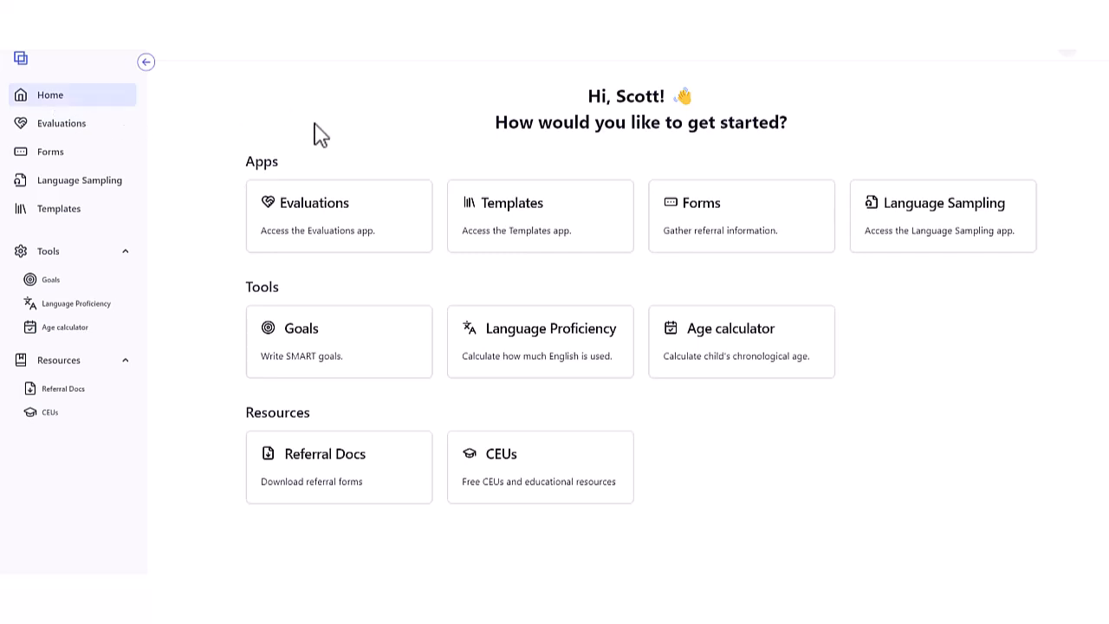
pyautogui.click(522, 347)
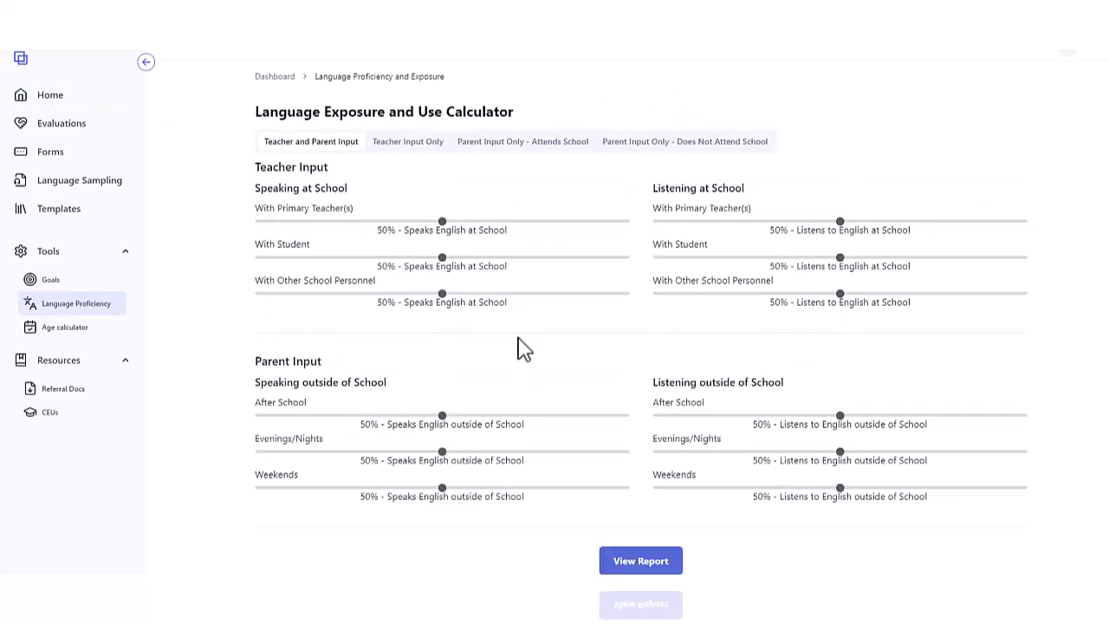
pyautogui.moveTo(442, 221); pyautogui.dragTo(629, 223)
pyautogui.moveTo(442, 257); pyautogui.dragTo(629, 258)
pyautogui.moveTo(441, 294); pyautogui.dragTo(631, 294)
pyautogui.moveTo(839, 222); pyautogui.dragTo(1021, 222)
pyautogui.moveTo(839, 257); pyautogui.dragTo(1025, 258)
pyautogui.moveTo(840, 294); pyautogui.dragTo(1021, 293)
# Set outside-school English to 0% after school and evenings, weekends 40% speaking, 30% listening
pyautogui.moveTo(442, 416); pyautogui.dragTo(251, 418)
pyautogui.moveTo(441, 451); pyautogui.dragTo(258, 452)
pyautogui.moveTo(442, 488); pyautogui.dragTo(406, 489)
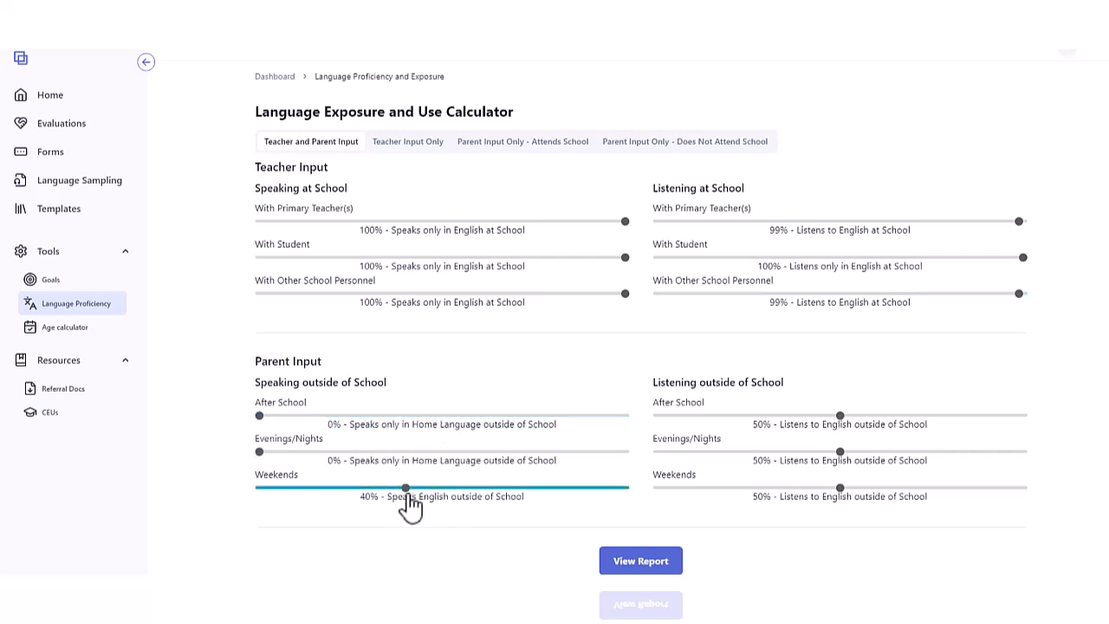
pyautogui.moveTo(840, 416); pyautogui.dragTo(646, 427)
pyautogui.moveTo(837, 453); pyautogui.dragTo(656, 456)
pyautogui.moveTo(840, 488); pyautogui.dragTo(769, 503)
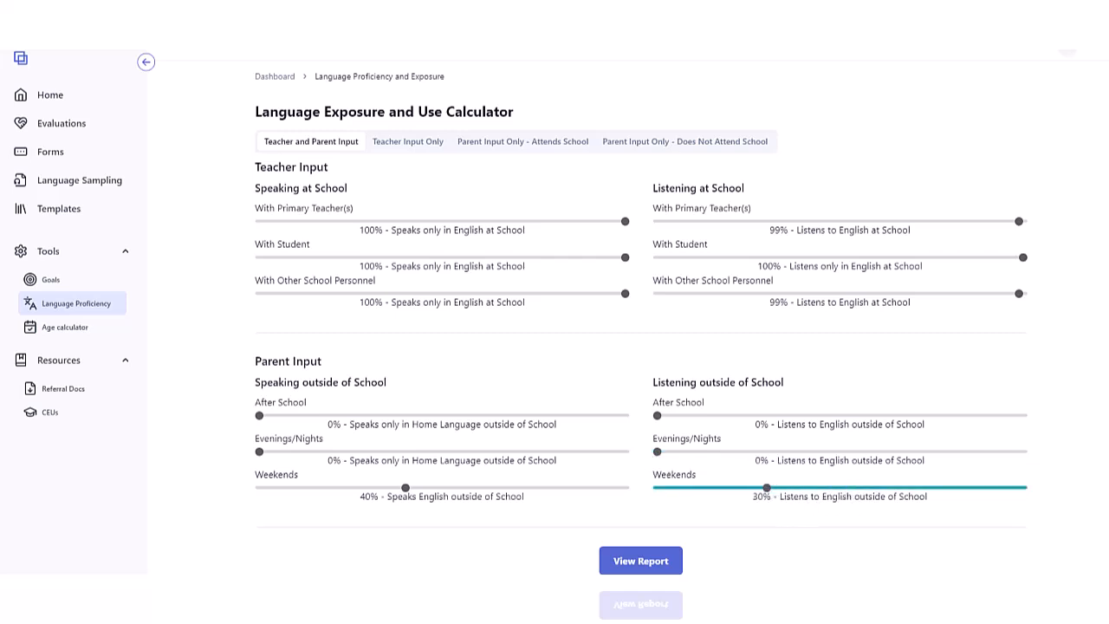
# Generate the Language Exposure and Use Report and review its 69% home language / 31% English summary and input tables
pyautogui.click(646, 563)
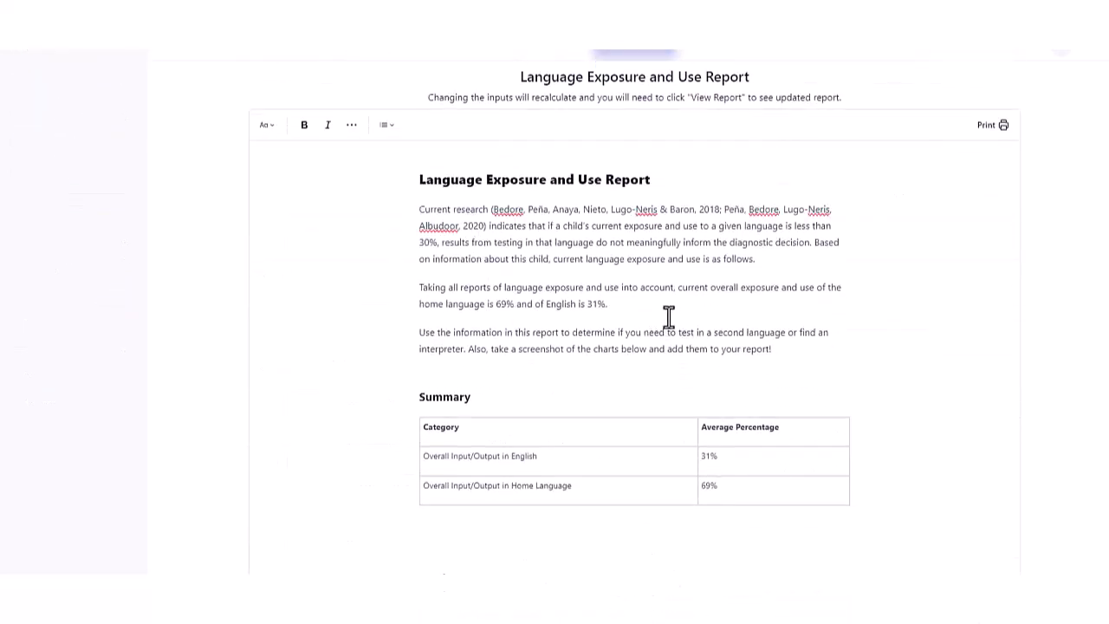
pyautogui.scroll(-1, 664, 317)
pyautogui.moveTo(624, 233); pyautogui.dragTo(489, 231)
pyautogui.scroll(-2, 523, 325)
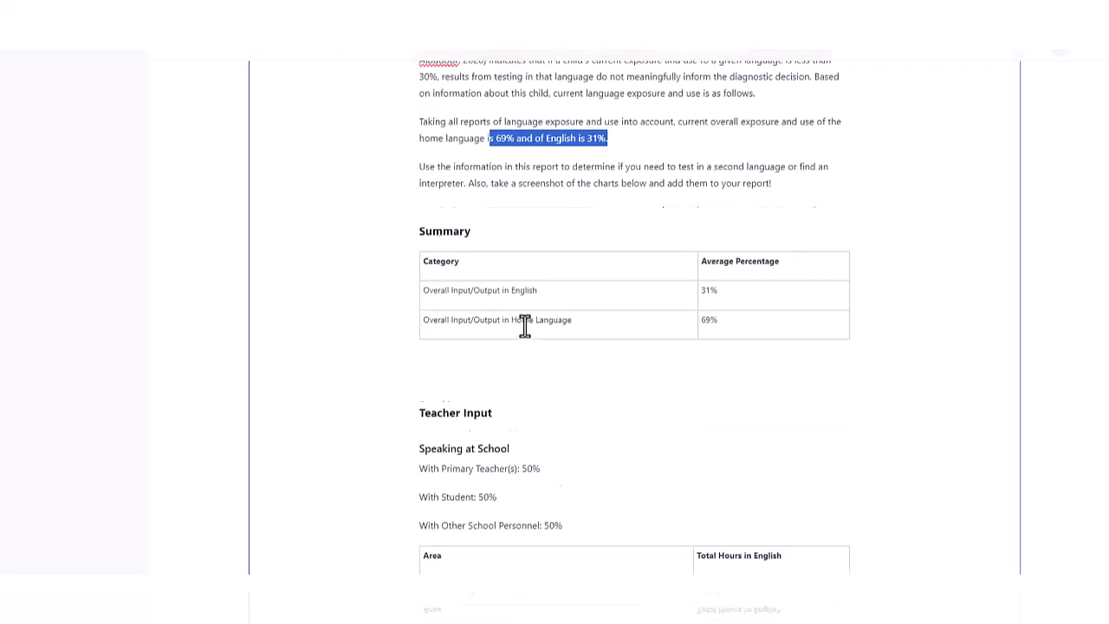
pyautogui.scroll(-10, 656, 249)
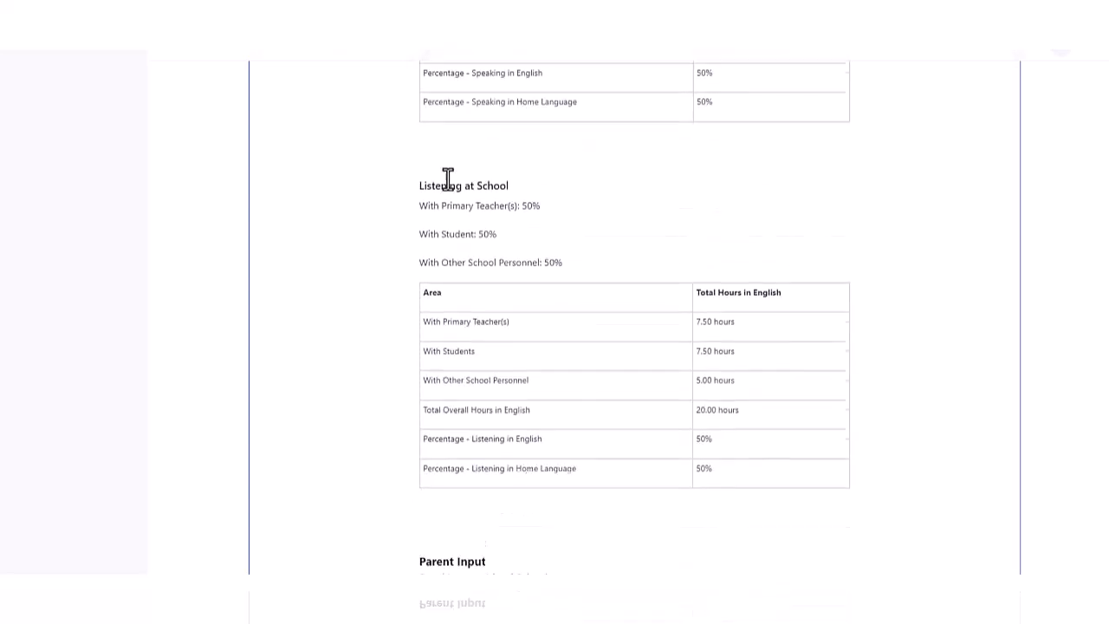
pyautogui.scroll(-10, 454, 196)
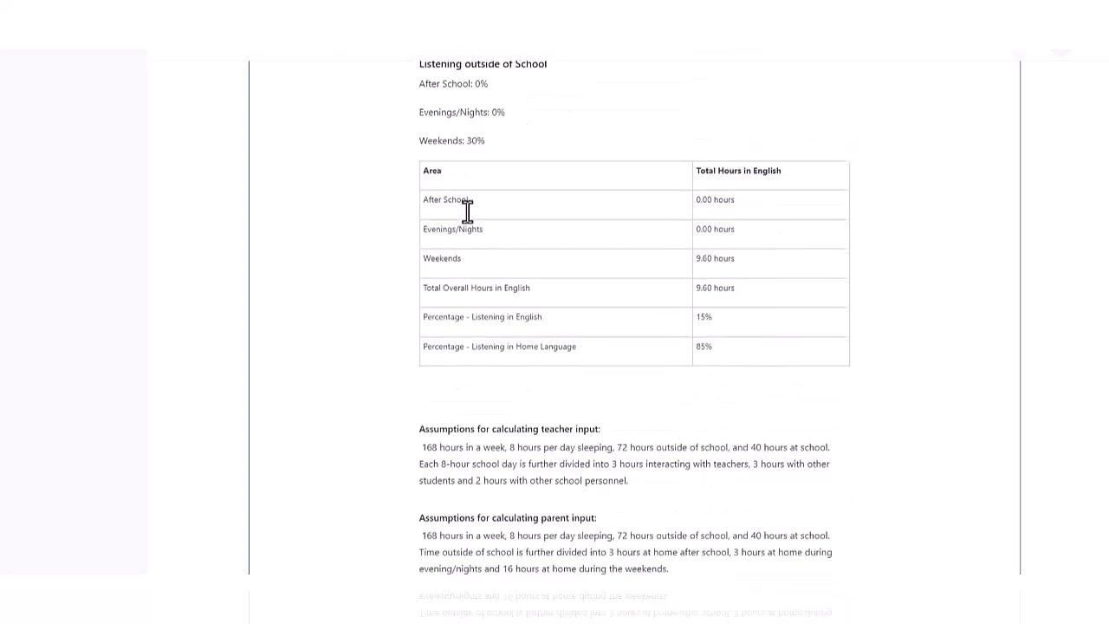